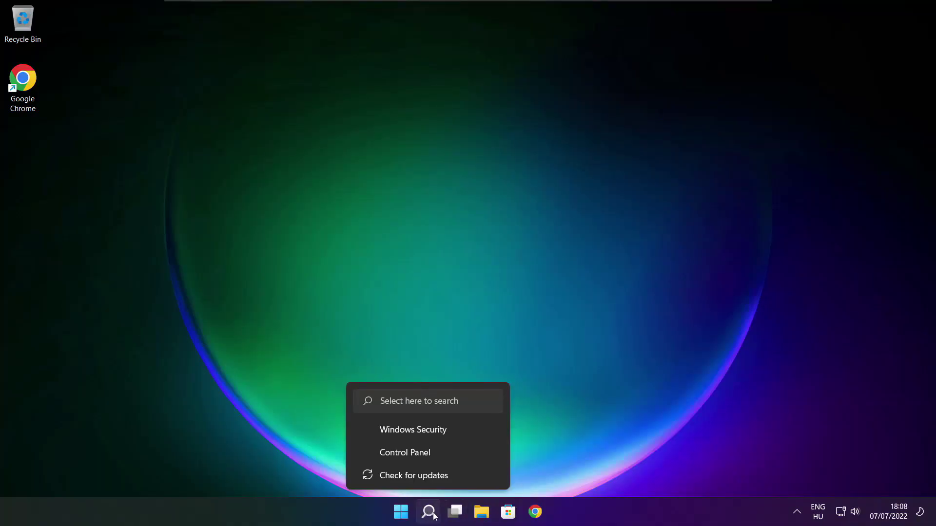
# Step: Search Windows for 'device manager' and launch Device Manager from the results
pyautogui.click(430, 512)
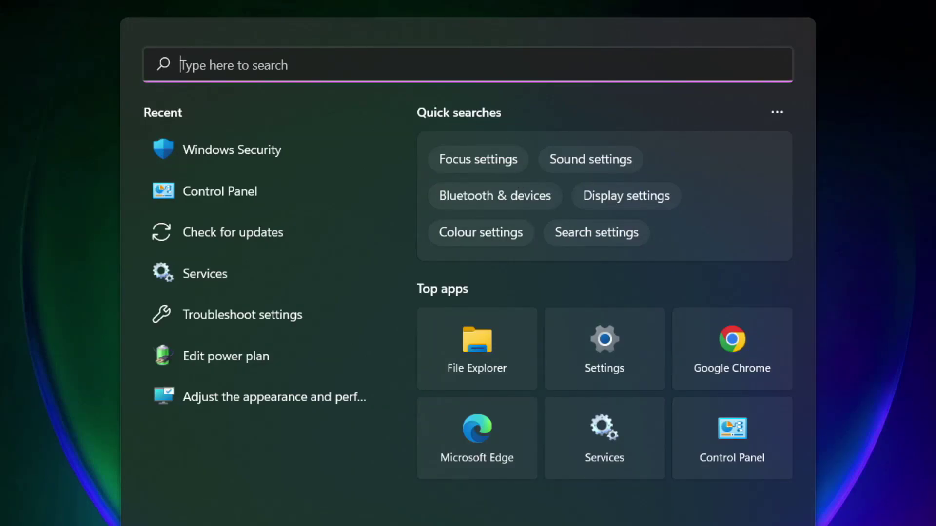
pyautogui.write('device m')
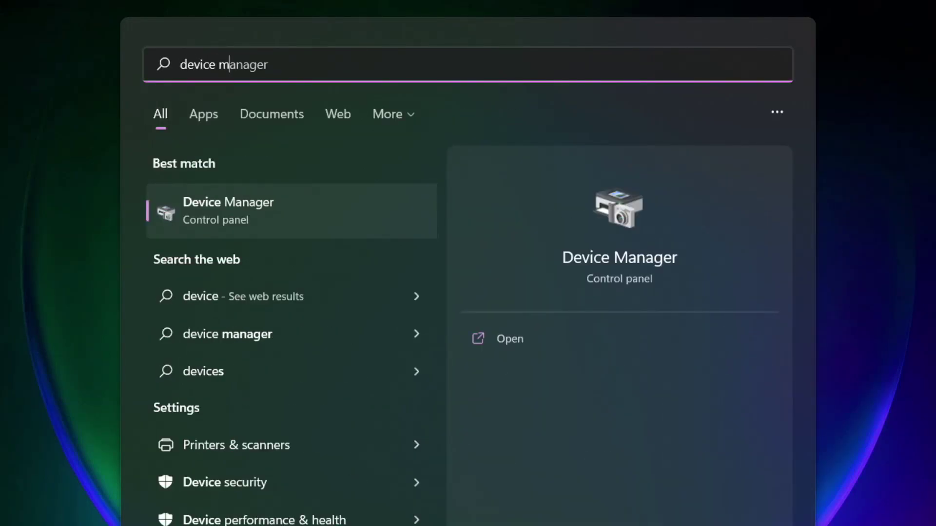
pyautogui.write('anag')
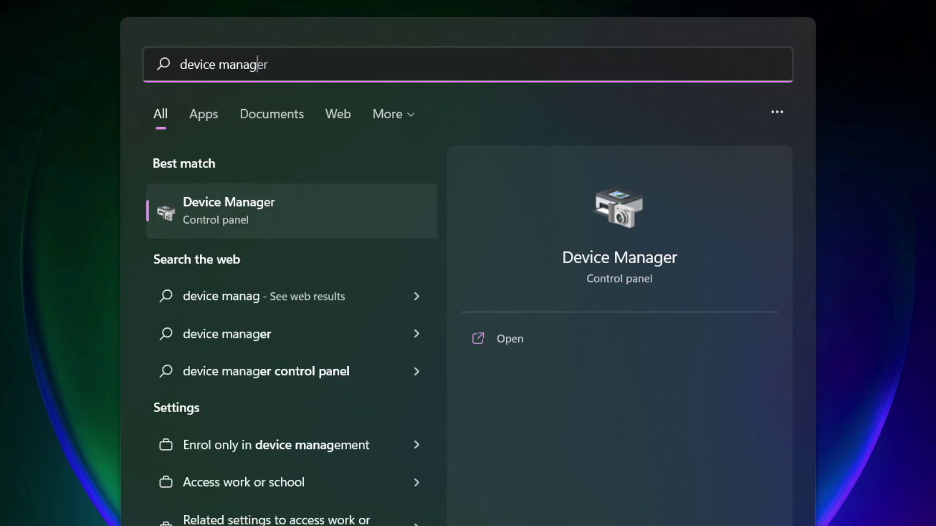
pyautogui.write('er')
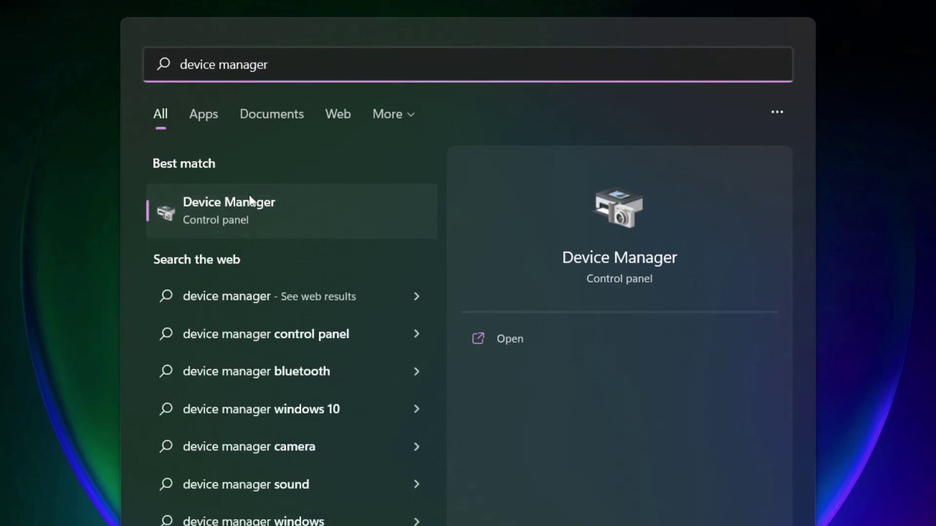
pyautogui.click(344, 213)
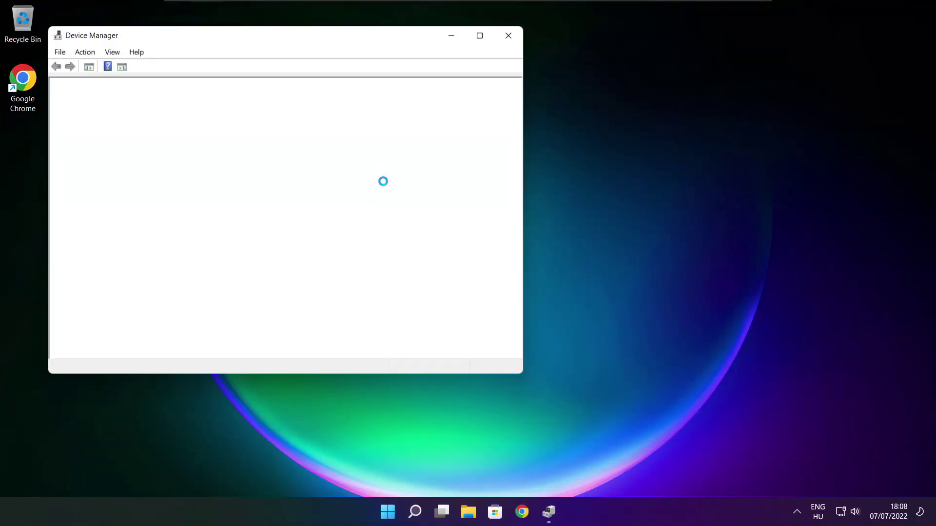
# Step: Run an automatic driver search for the VMware SVGA 3D display adapter, which is already up to date
pyautogui.click(480, 36)
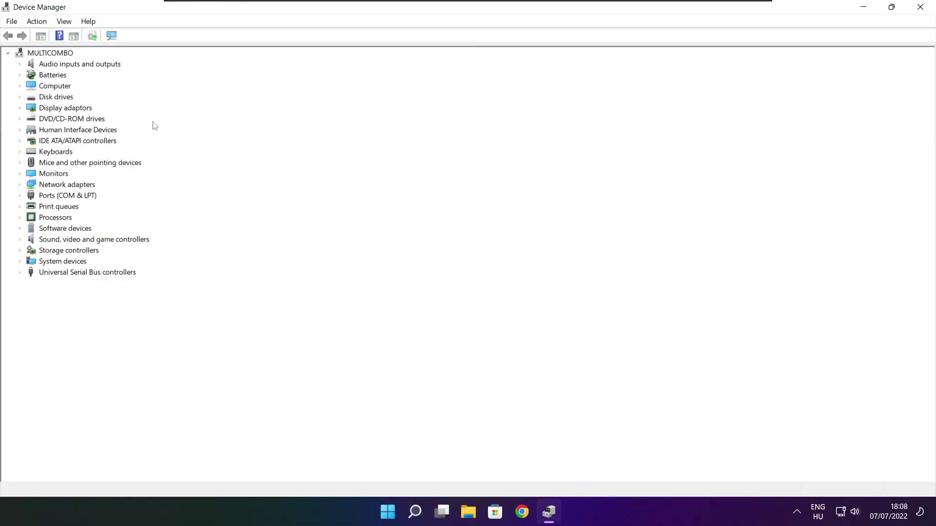
pyautogui.click(26, 109)
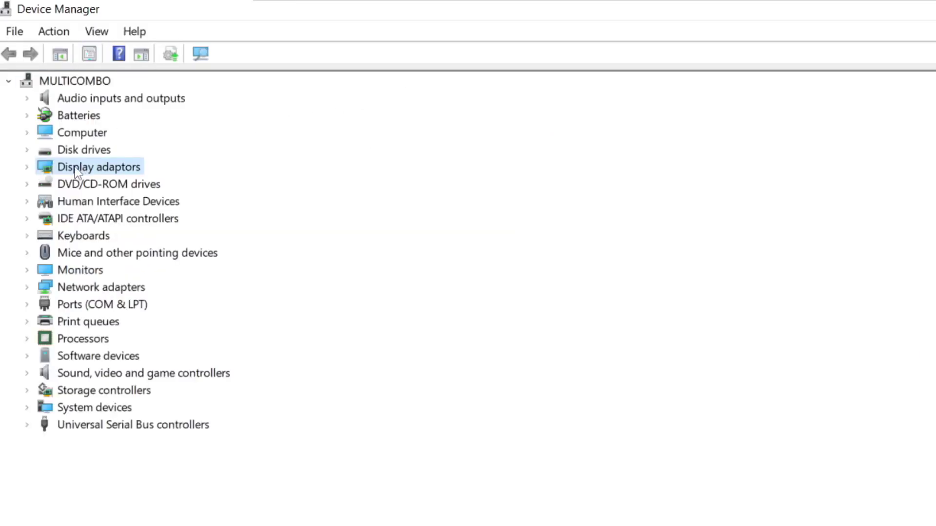
pyautogui.click(28, 168)
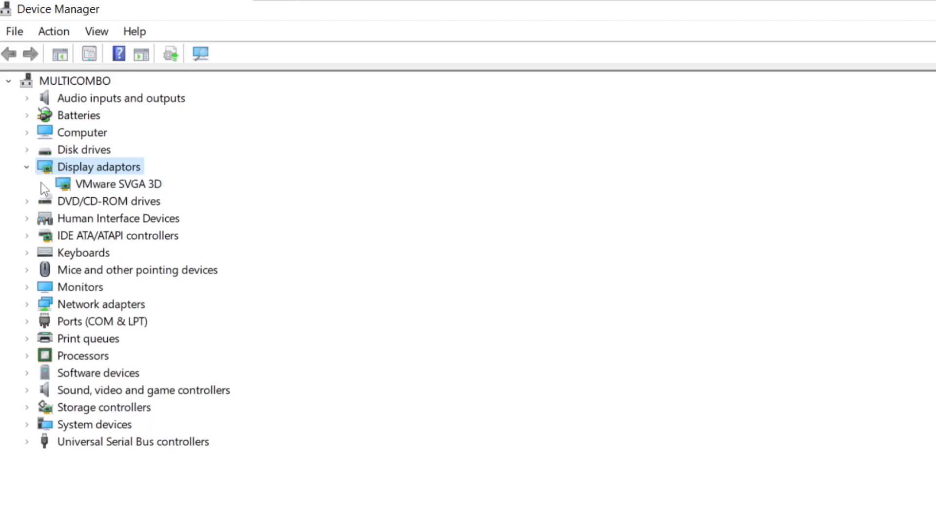
pyautogui.click(139, 187)
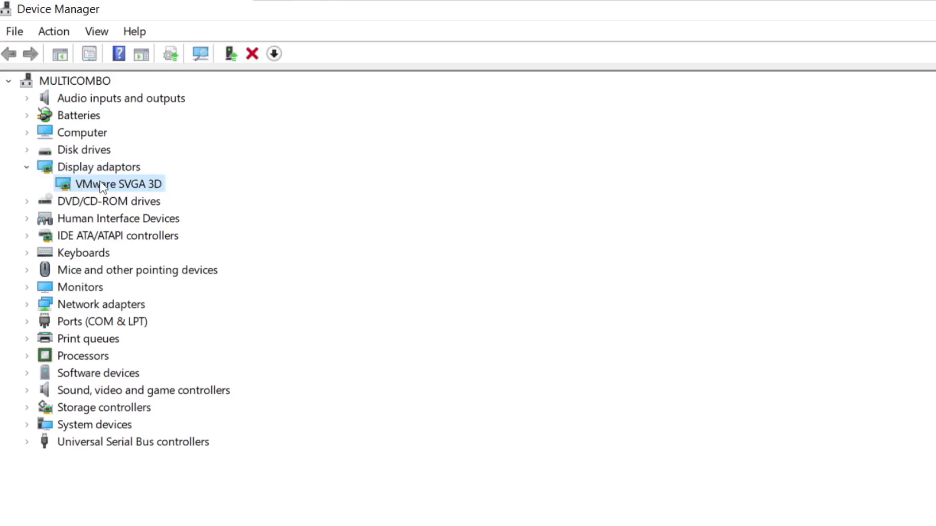
pyautogui.rightClick(102, 188)
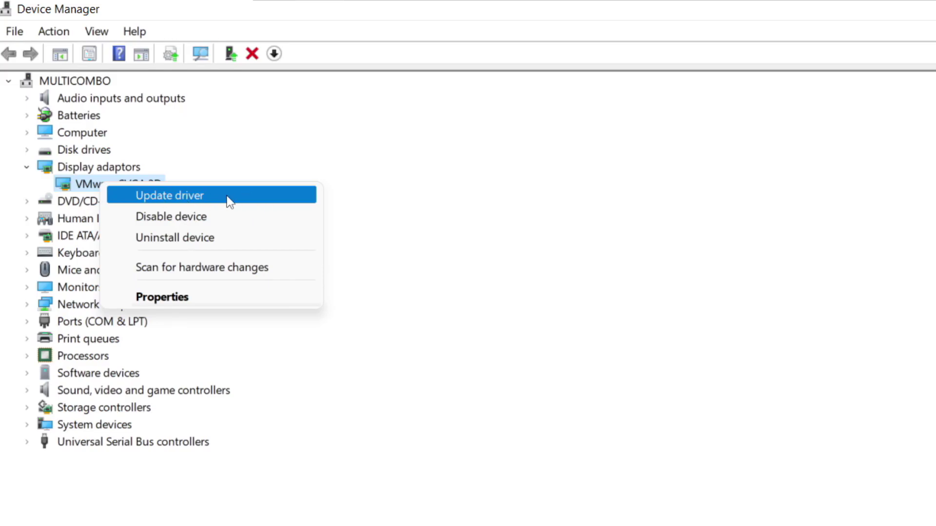
pyautogui.click(208, 200)
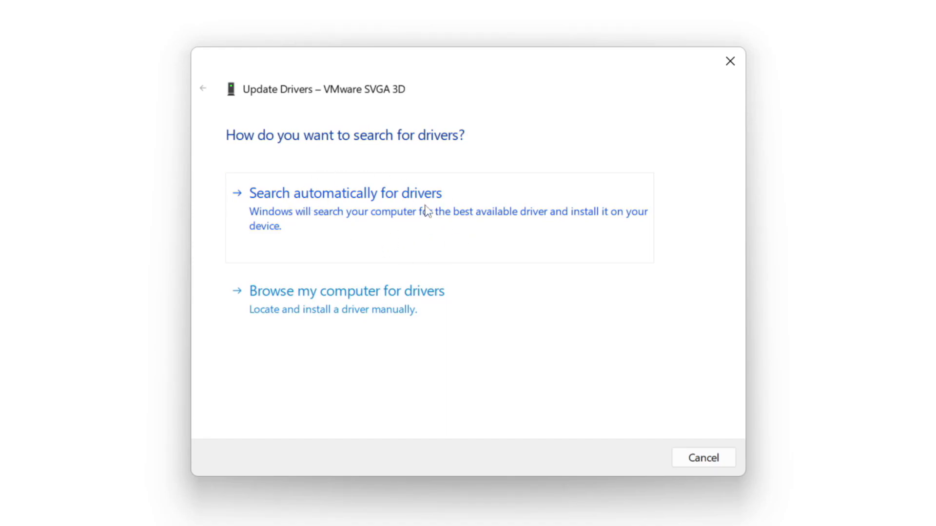
pyautogui.click(410, 218)
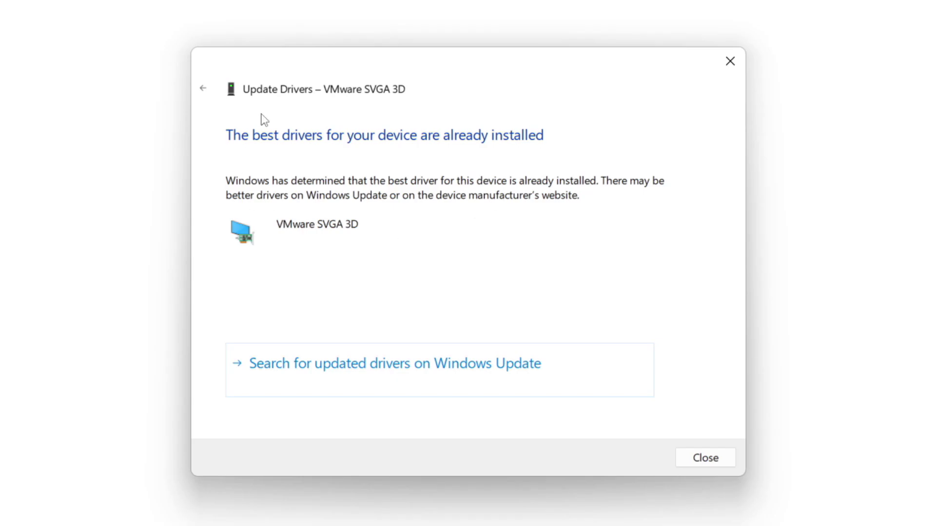
pyautogui.click(704, 458)
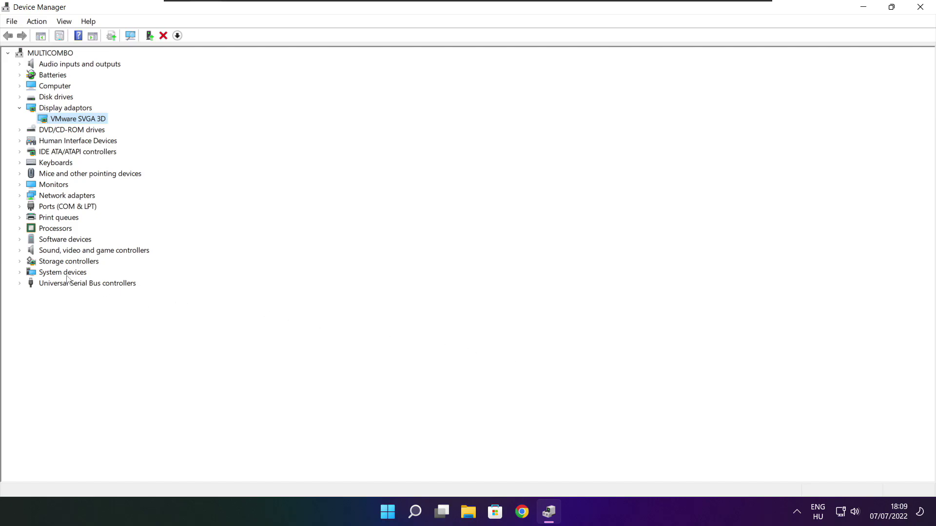
# Step: Run an automatic driver search for the High Definition Audio Device under Sound, video and game controllers
pyautogui.click(63, 309)
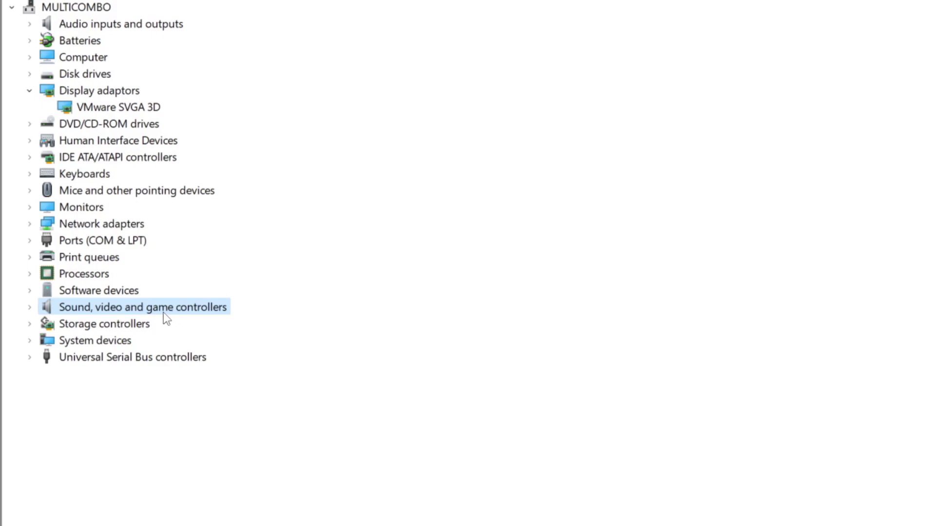
pyautogui.click(30, 308)
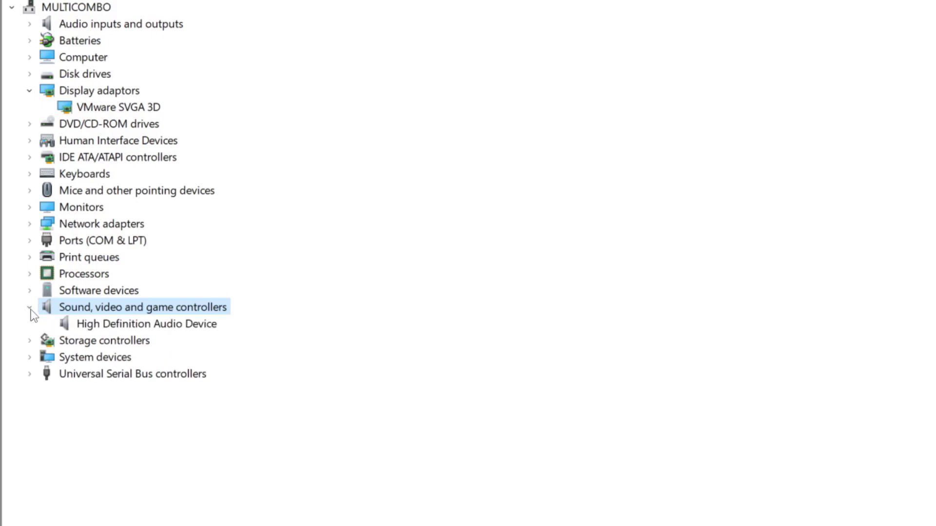
pyautogui.click(146, 326)
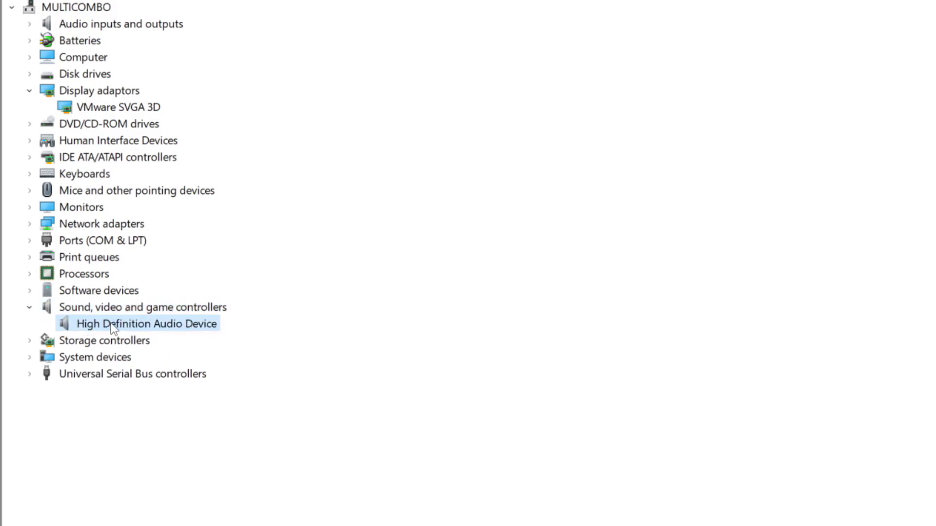
pyautogui.rightClick(137, 330)
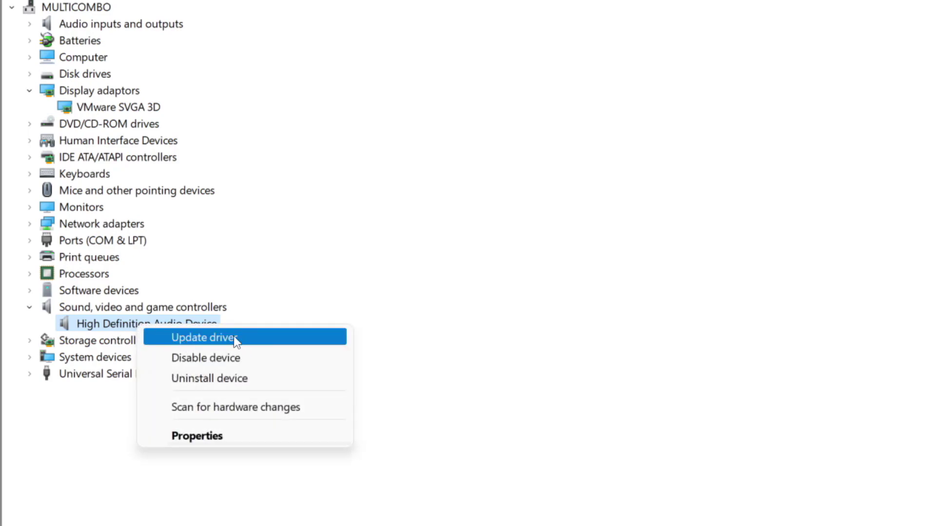
pyautogui.click(277, 341)
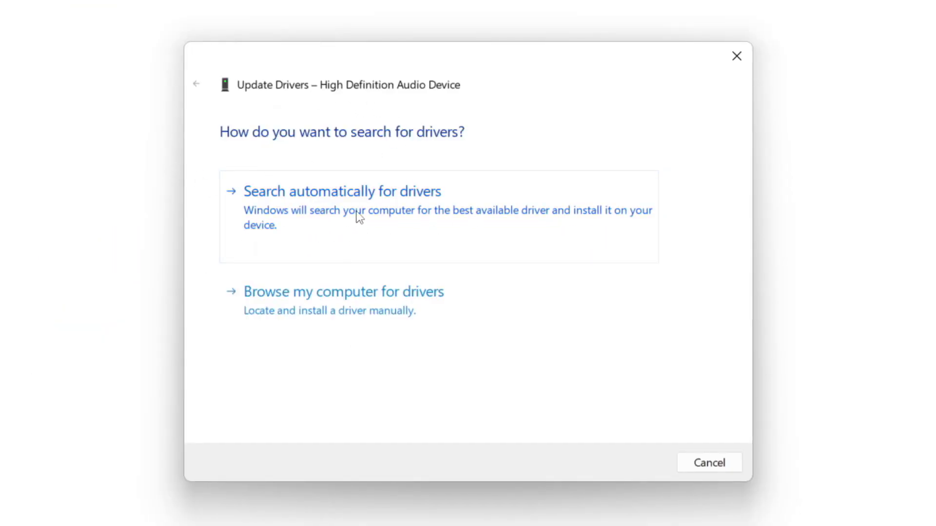
pyautogui.click(373, 214)
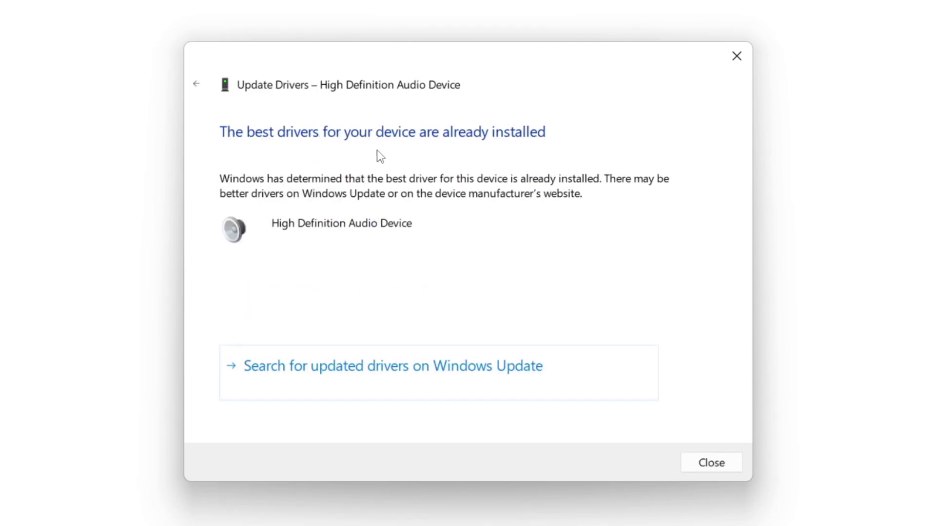
pyautogui.click(712, 463)
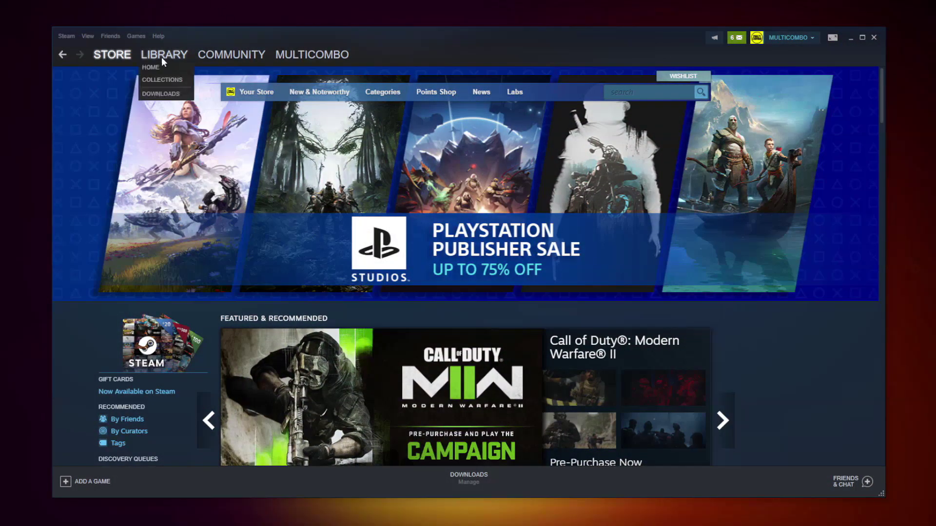
# Step: Verify all 3367 Counter-Strike: Global Offensive files in Steam, then browse to its install folder
pyautogui.click(161, 53)
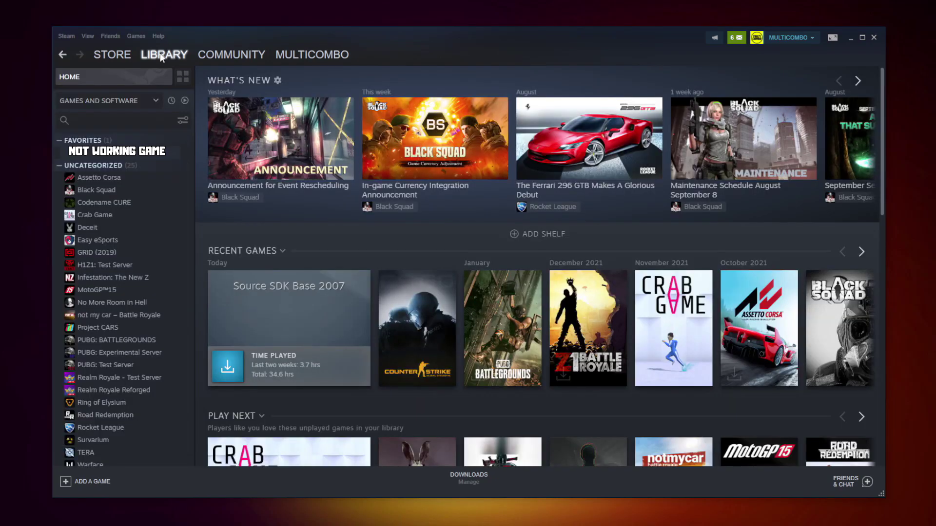
pyautogui.rightClick(174, 154)
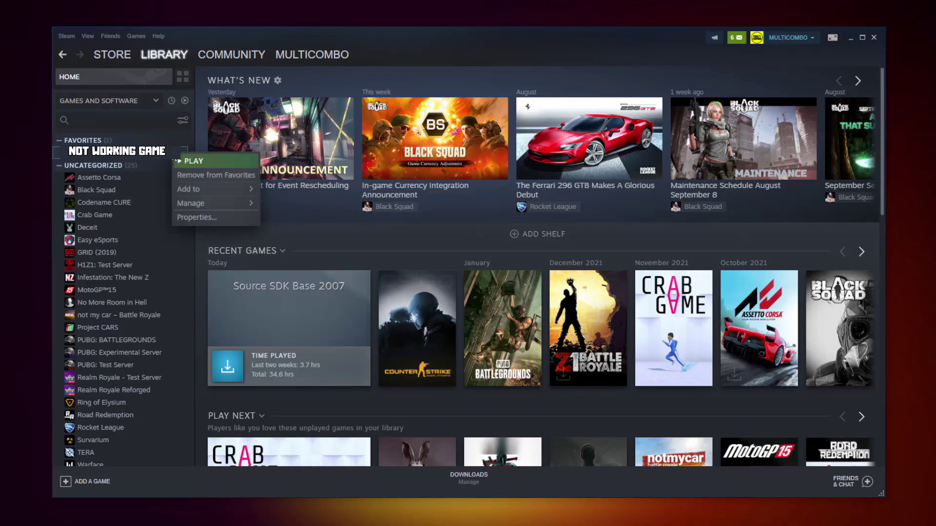
pyautogui.click(210, 219)
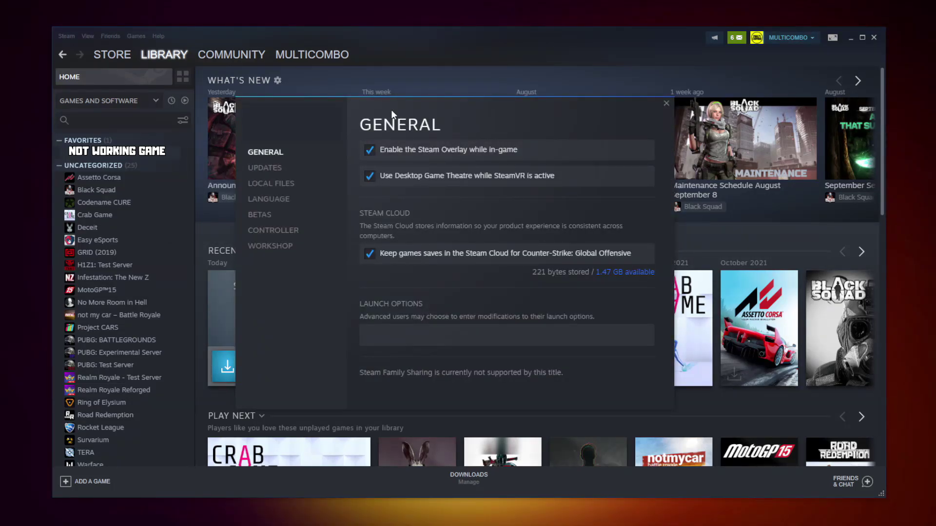
pyautogui.click(275, 186)
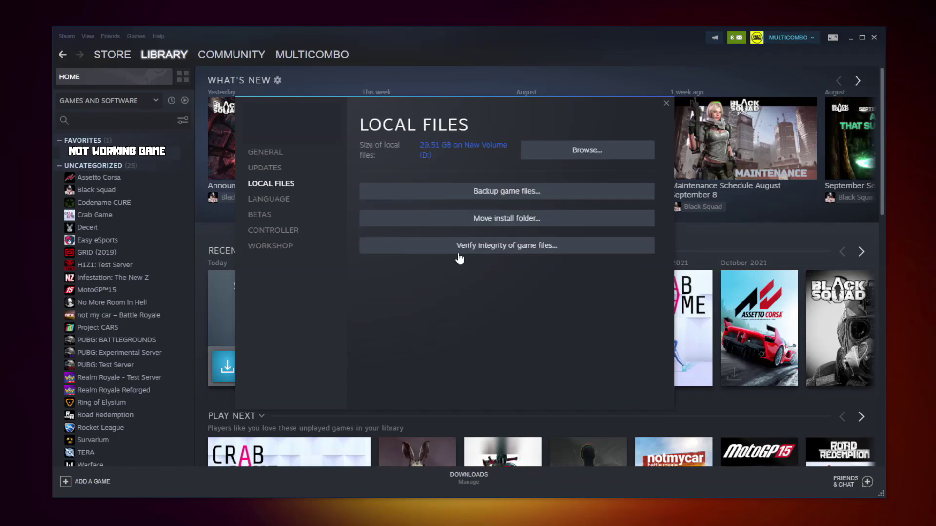
pyautogui.click(510, 247)
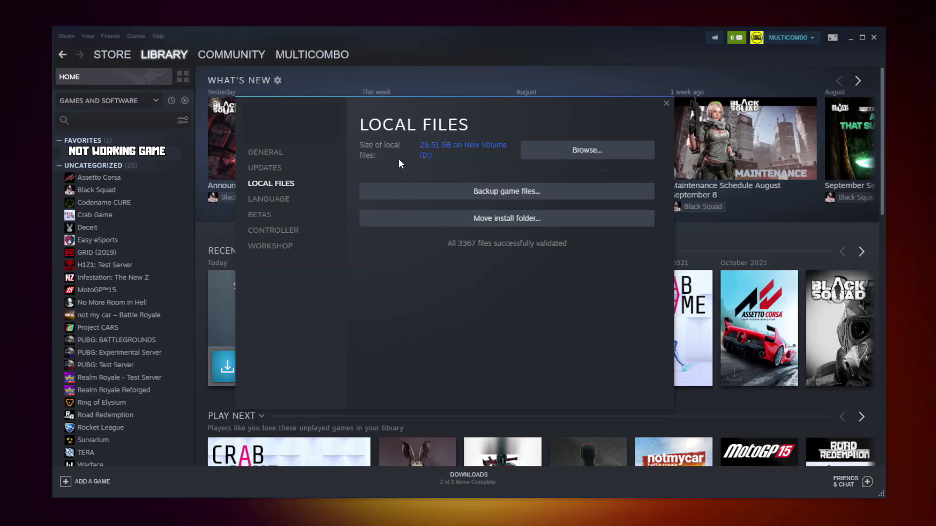
pyautogui.click(608, 157)
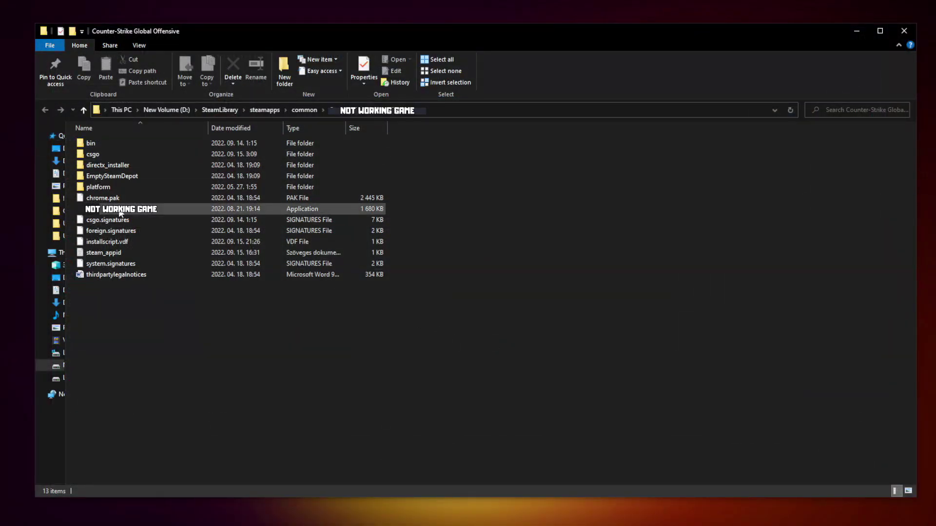
# Step: Turn on Windows 8 compatibility mode for the game's launcher application
pyautogui.click(217, 212)
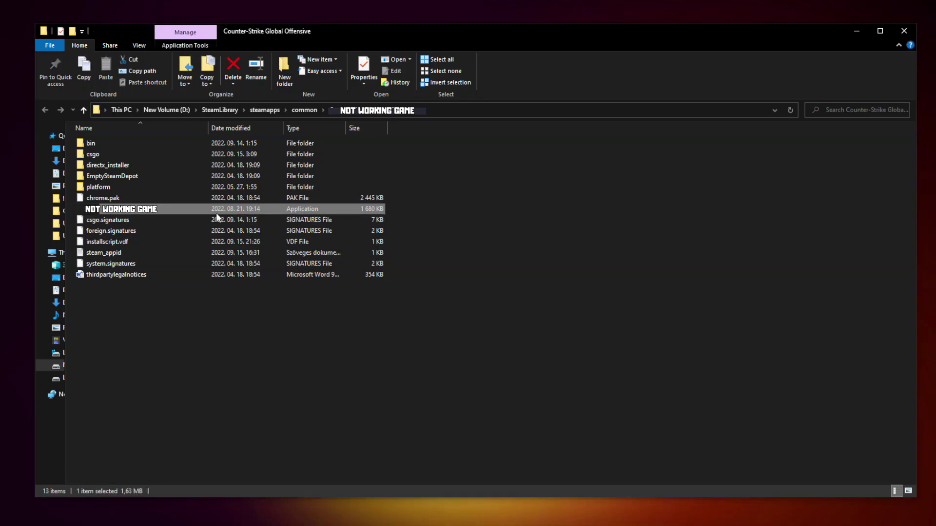
pyautogui.rightClick(187, 209)
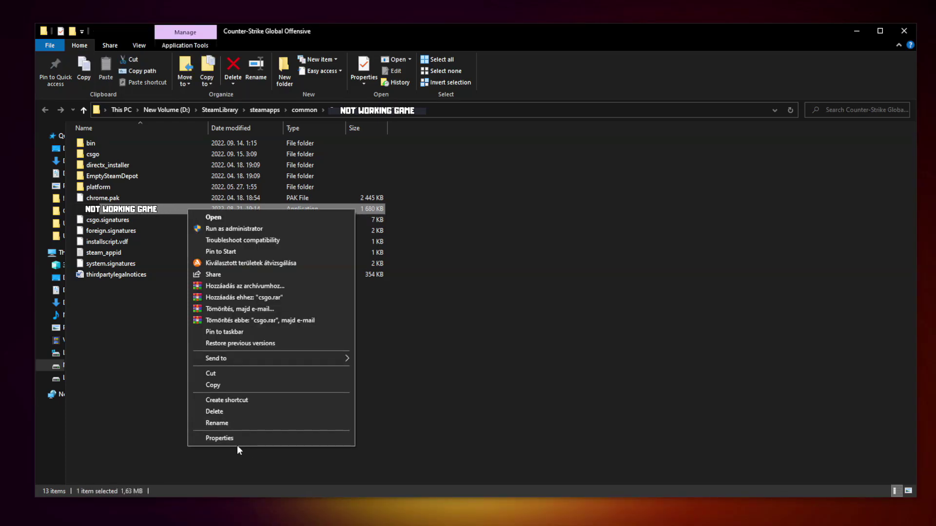
pyautogui.click(270, 437)
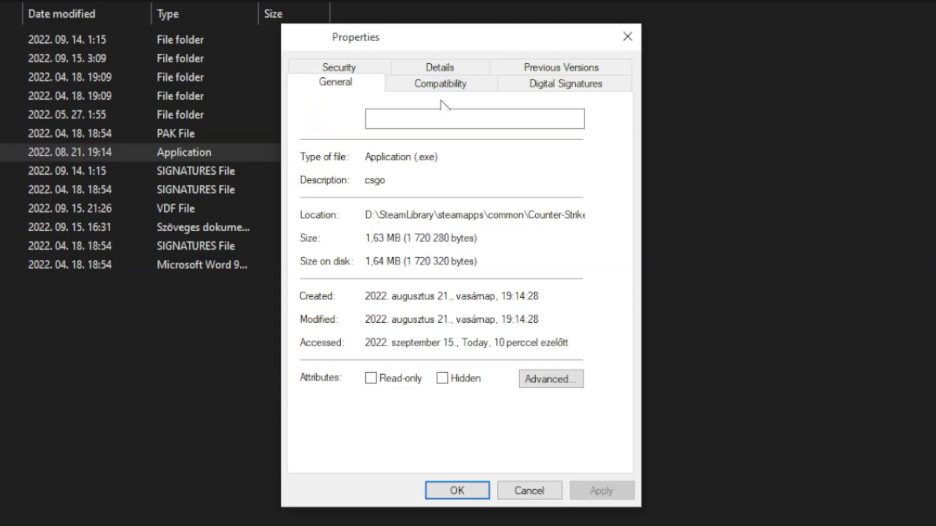
pyautogui.click(452, 90)
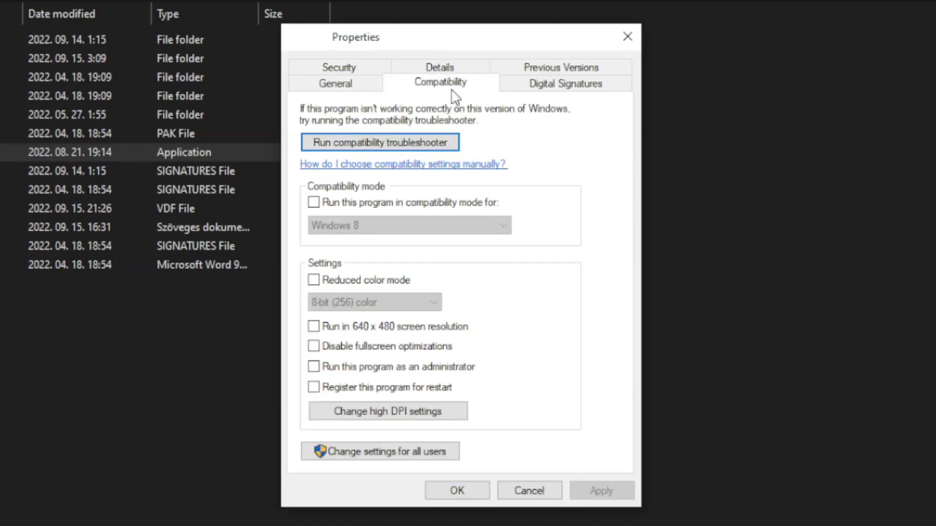
pyautogui.click(322, 207)
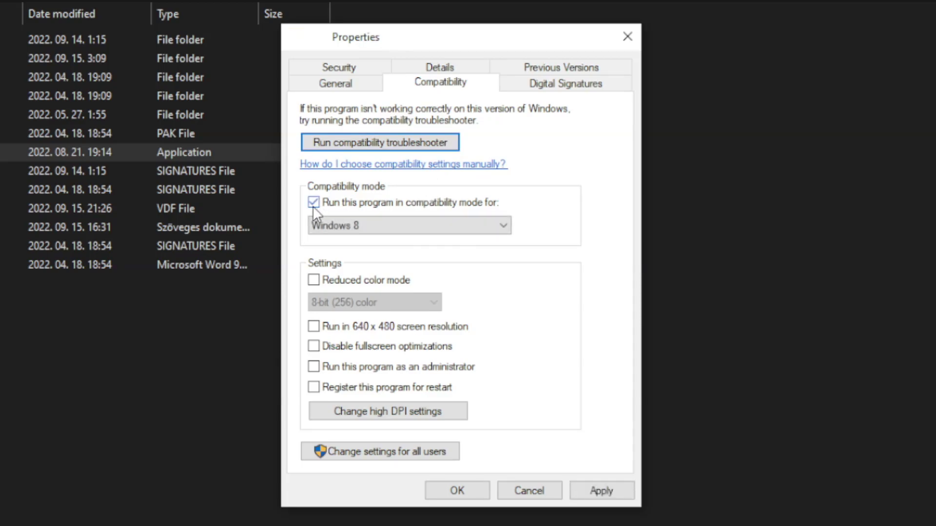
pyautogui.click(363, 222)
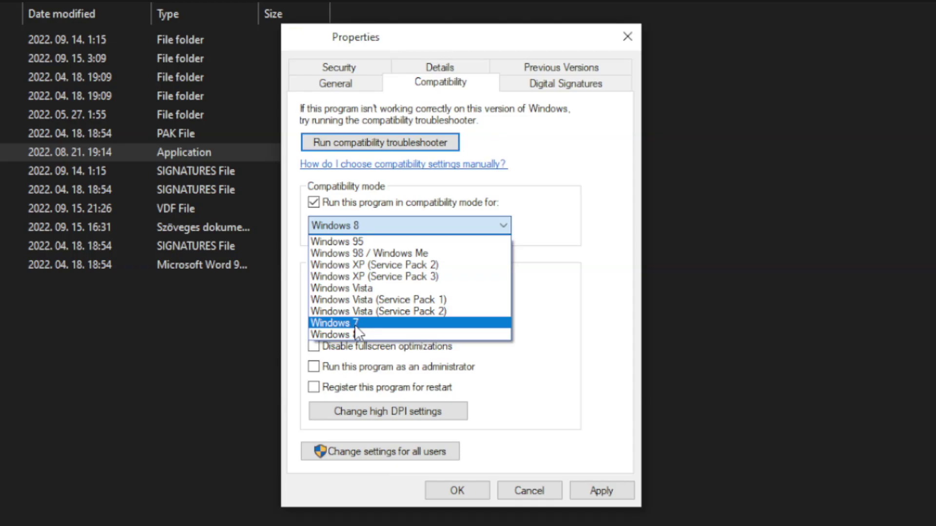
pyautogui.click(361, 335)
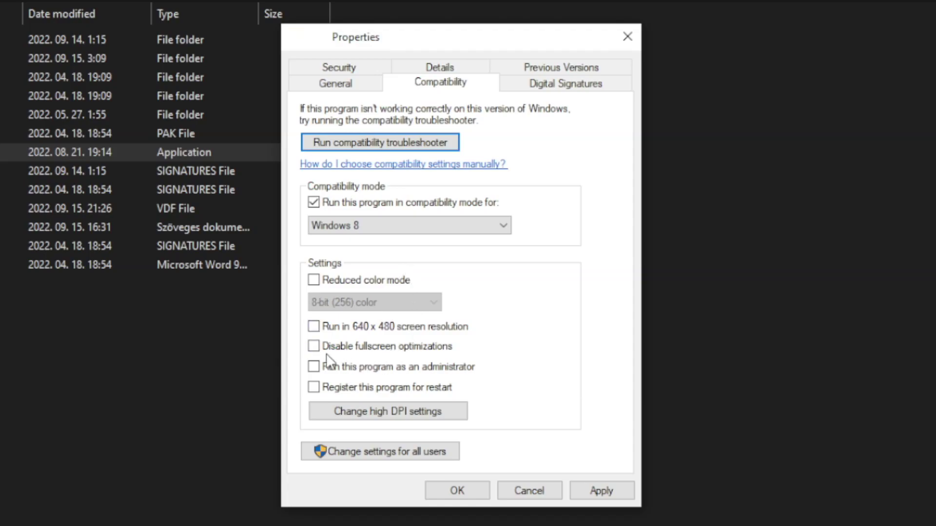
# Step: Disable fullscreen optimizations, run the launcher as administrator, and apply the settings
pyautogui.click(374, 352)
pyautogui.click(450, 374)
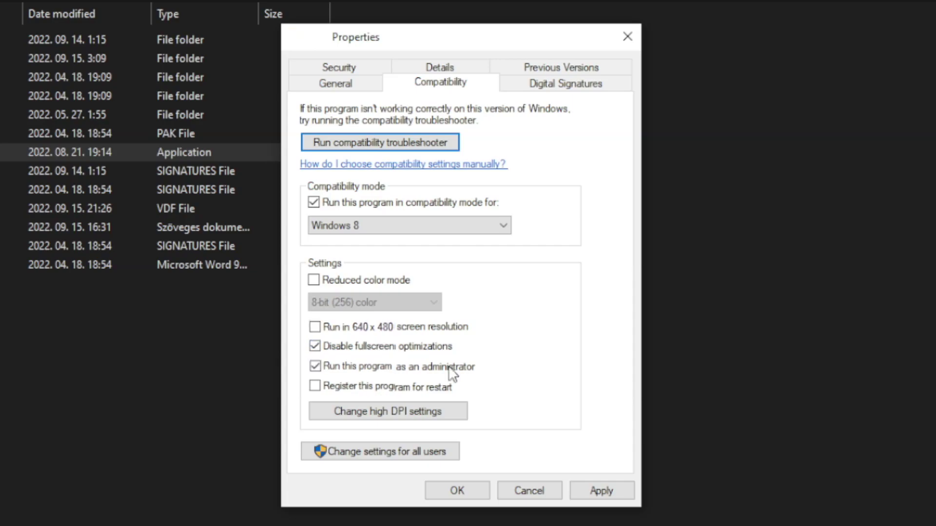
pyautogui.click(607, 492)
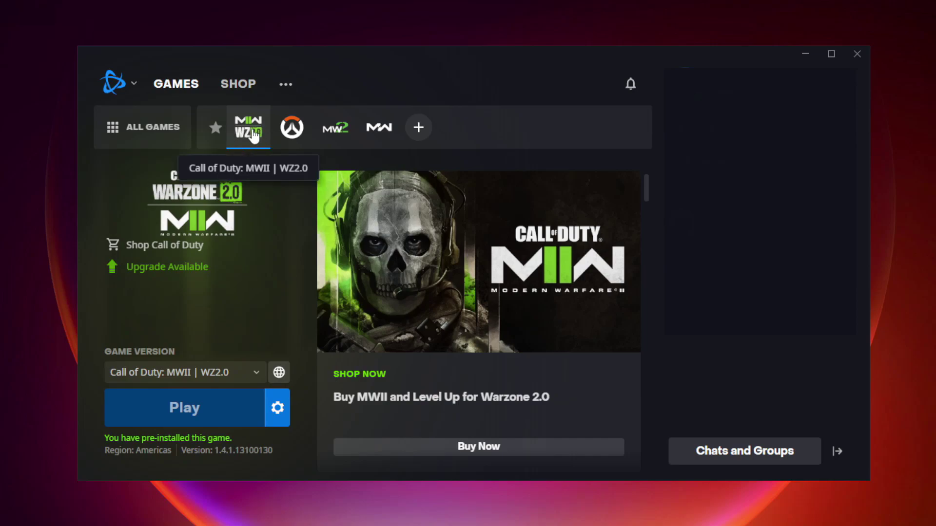
# Step: Scan and repair Call of Duty: MWII | WZ2.0 in Battle.net, then show its folder in Explorer
pyautogui.click(253, 134)
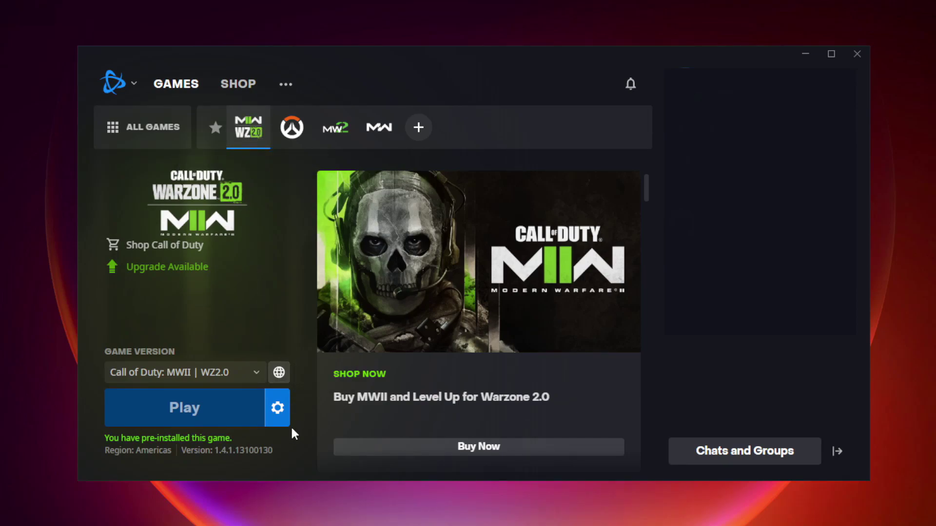
pyautogui.click(279, 411)
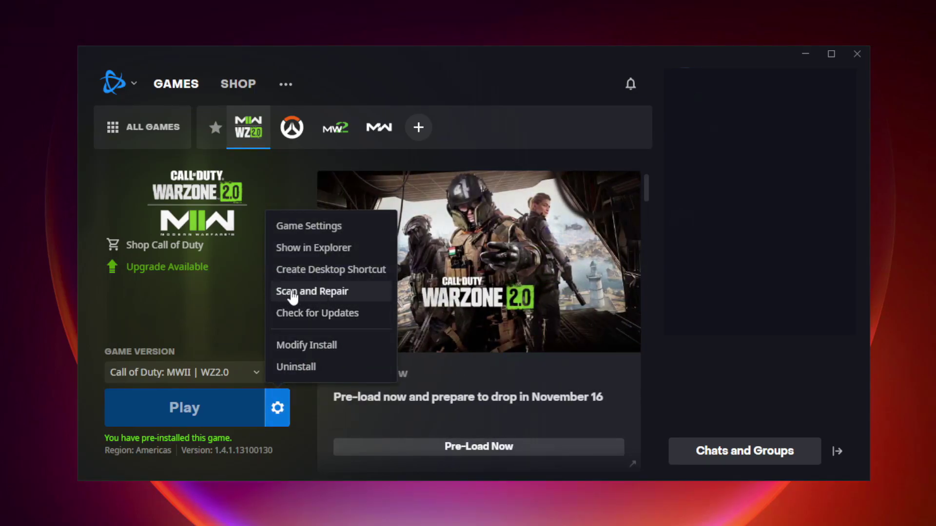
pyautogui.click(335, 292)
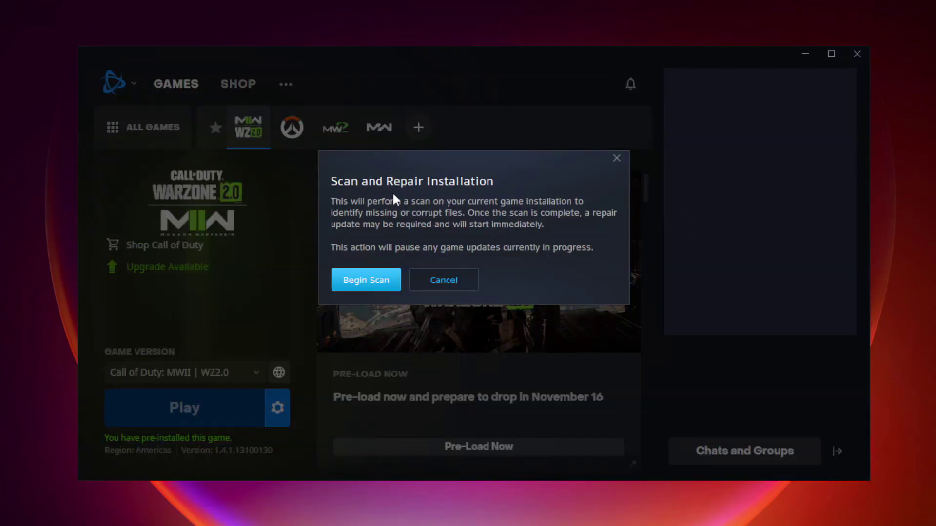
pyautogui.click(370, 283)
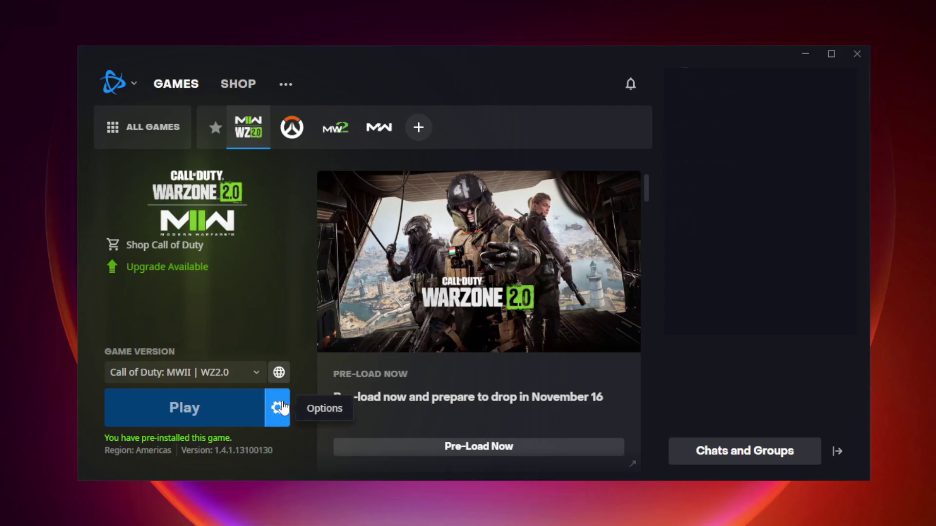
pyautogui.click(280, 412)
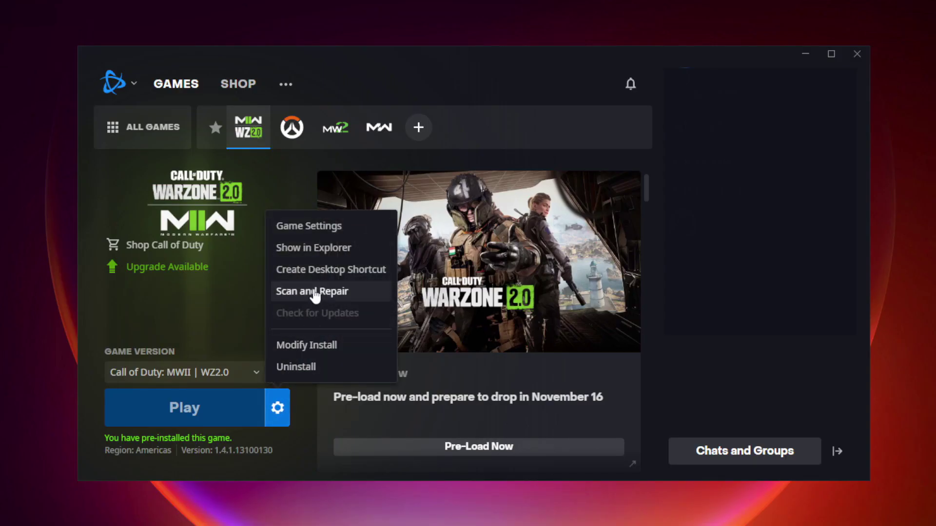
pyautogui.click(316, 249)
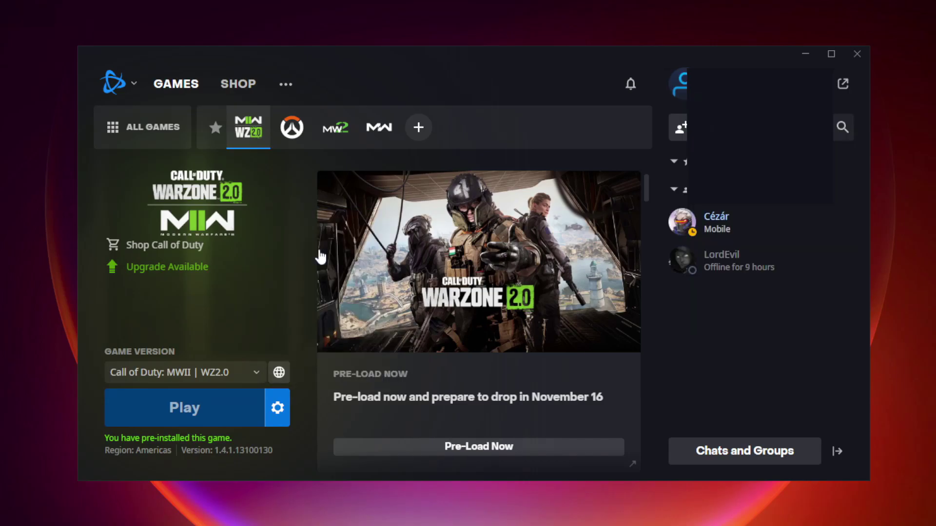
# Step: Set Call of Duty Launcher to run as administrator with fullscreen optimizations disabled, and apply
pyautogui.moveTo(591, 71); pyautogui.dragTo(406, 103)
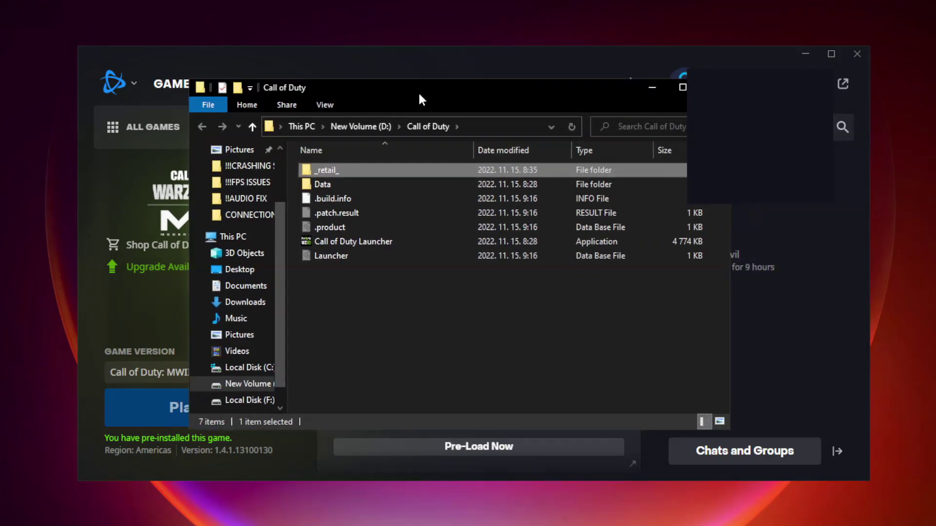
pyautogui.click(313, 256)
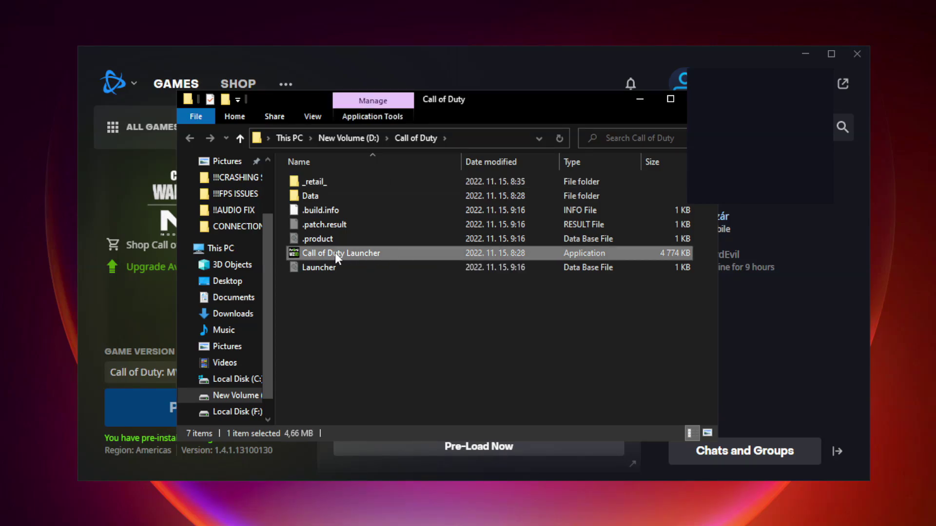
pyautogui.rightClick(335, 252)
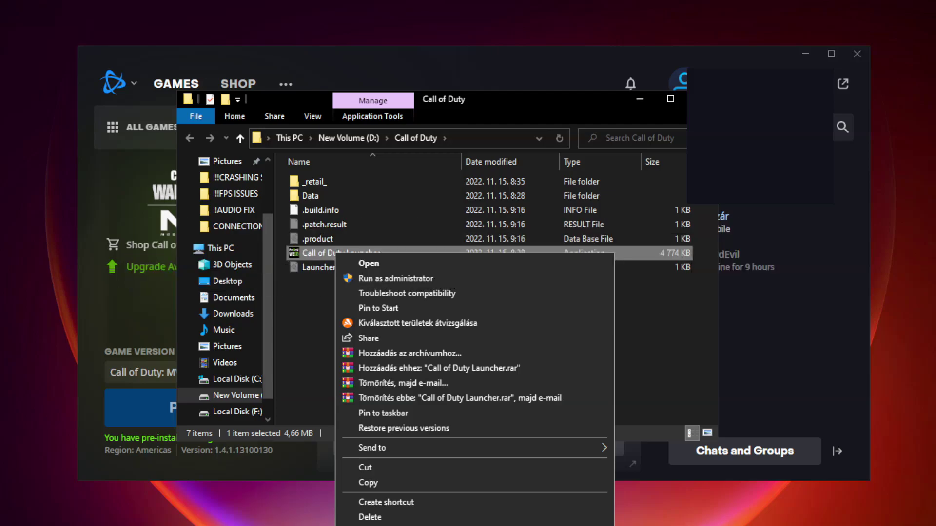
pyautogui.press('r')
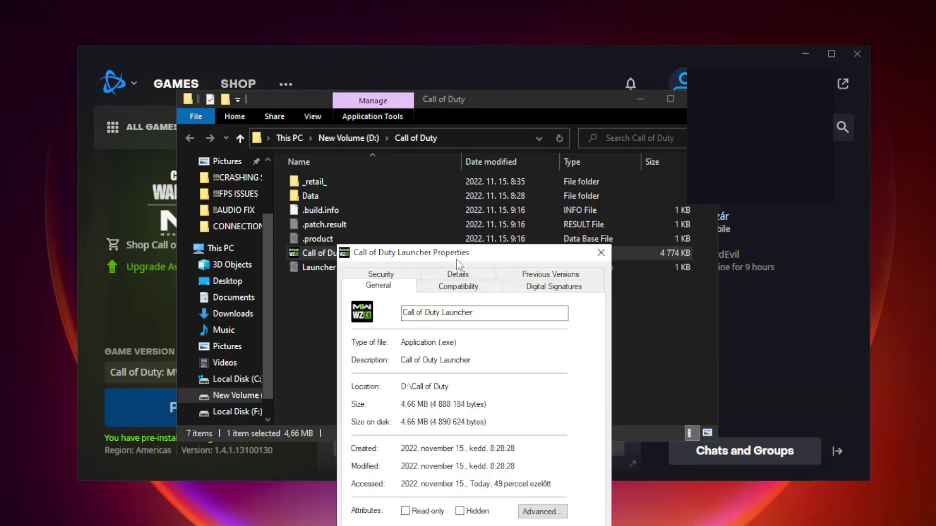
pyautogui.moveTo(456, 256); pyautogui.dragTo(444, 103)
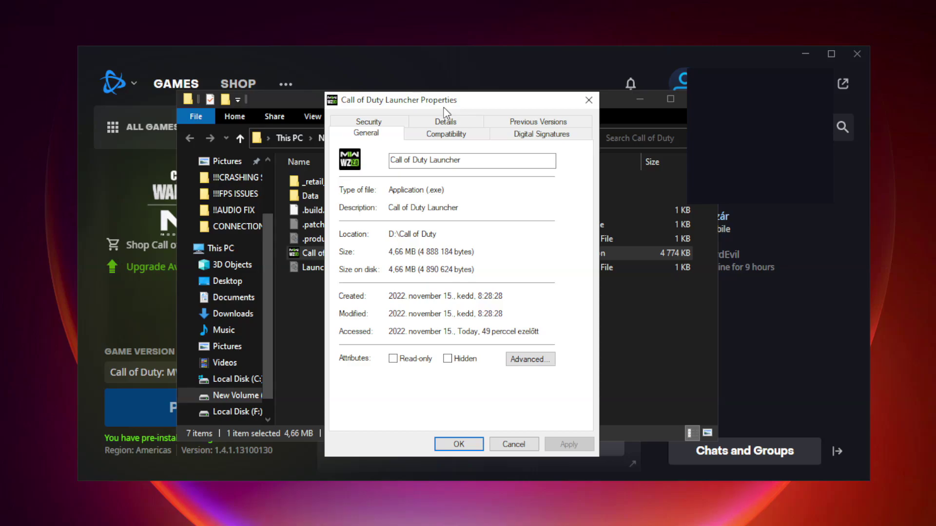
pyautogui.click(440, 139)
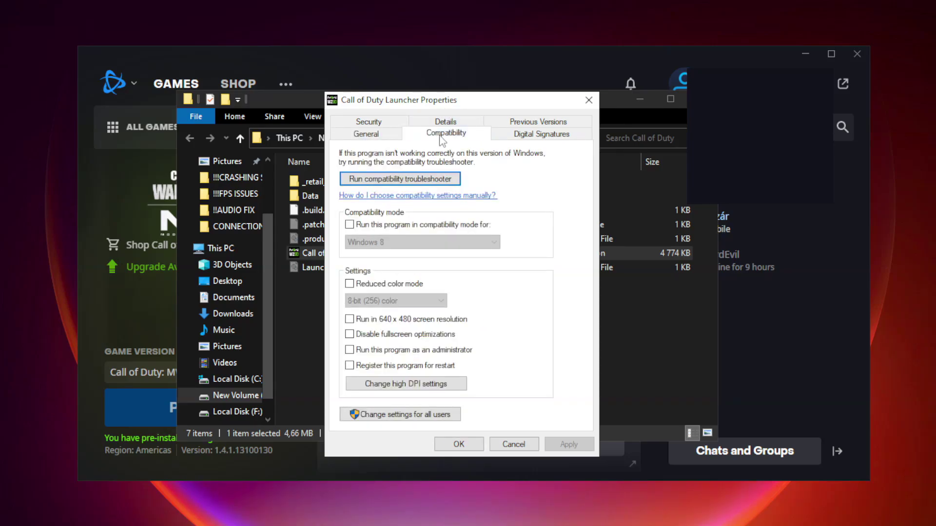
pyautogui.click(349, 335)
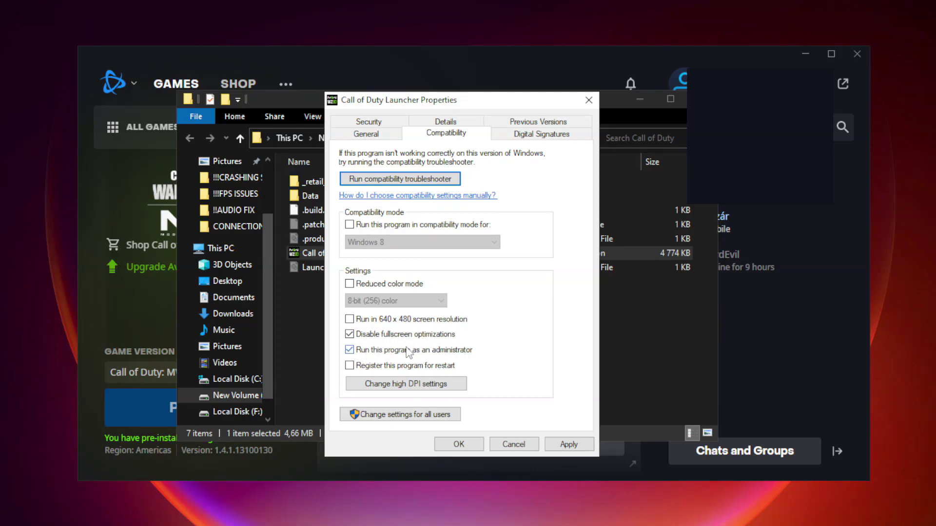
pyautogui.click(574, 451)
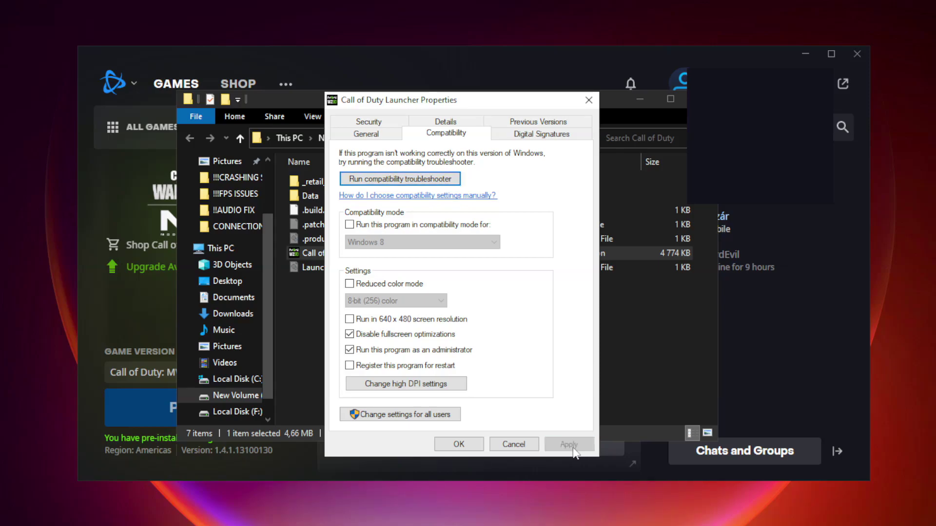
pyautogui.click(455, 445)
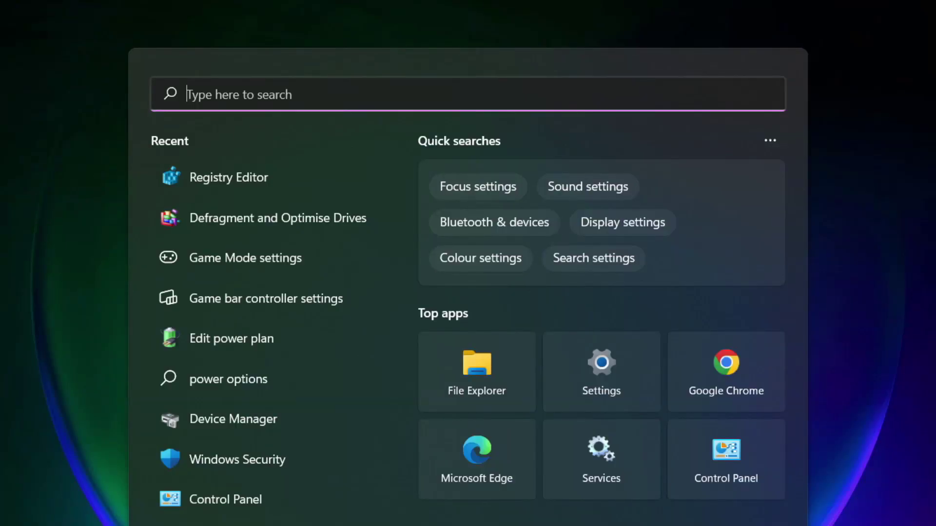
pyautogui.write('updates')
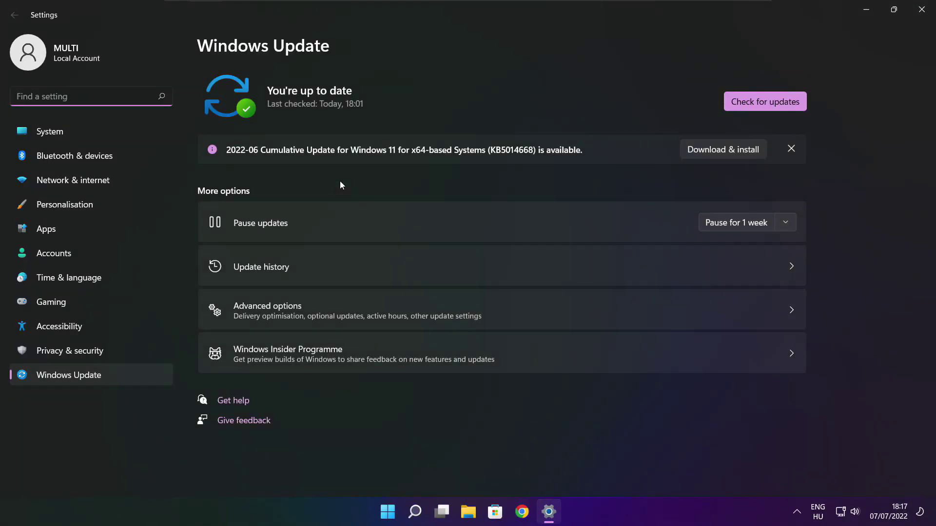
# Step: Check for Windows updates, with the 2022-06 cumulative update available, then close Settings
pyautogui.click(764, 103)
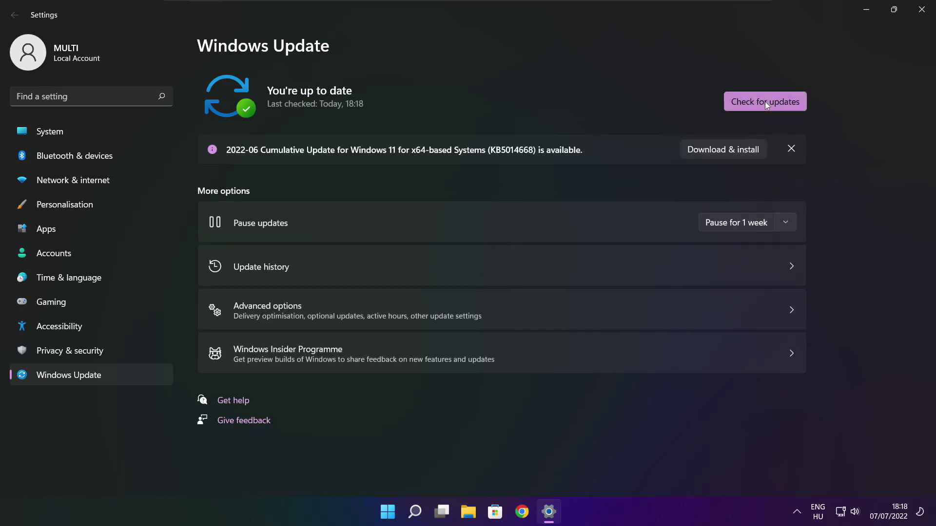
pyautogui.click(920, 15)
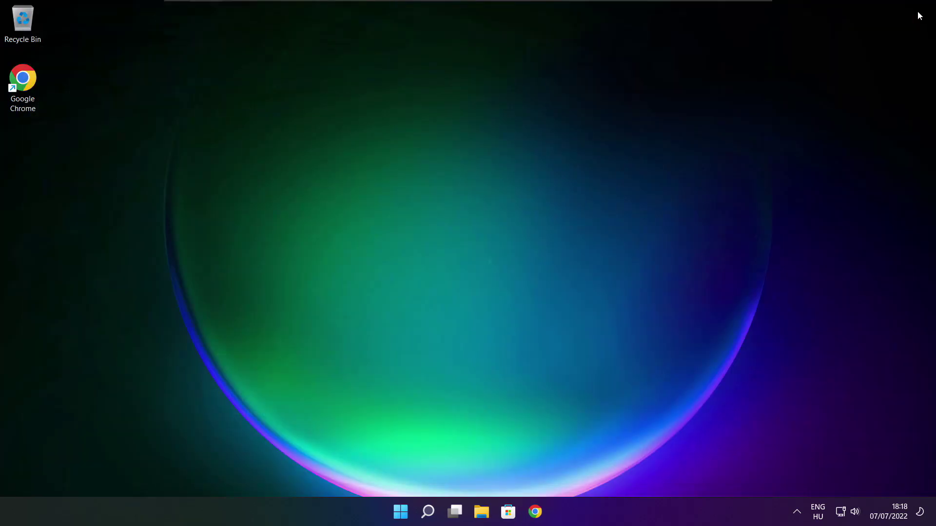
# Step: Download dxwebsetup.exe, the DirectX End-User Runtime Web Installer, from Microsoft's Download Center page
pyautogui.click(537, 514)
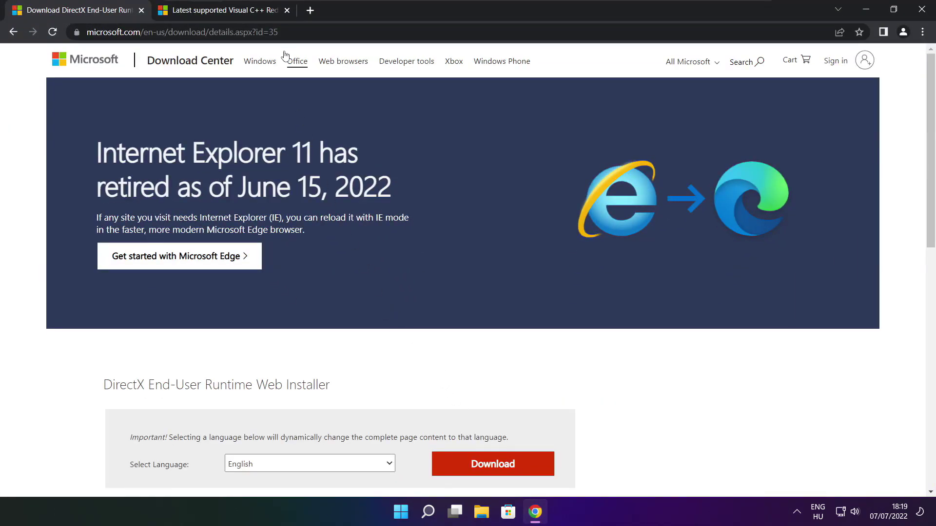
pyautogui.click(155, 32)
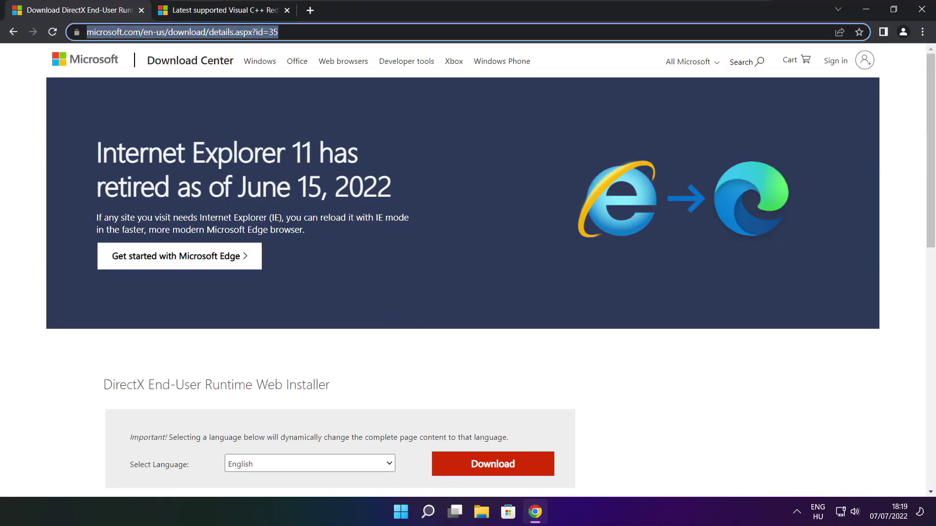
pyautogui.click(278, 32)
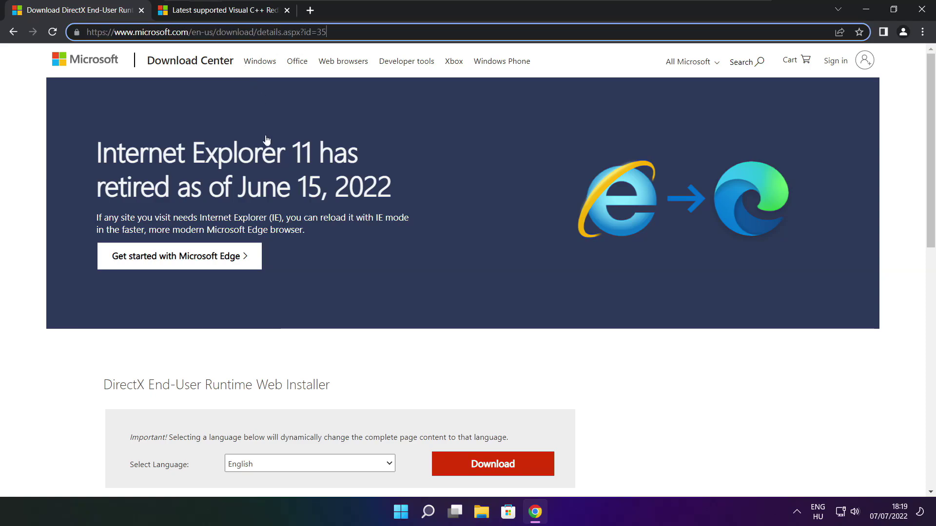
pyautogui.click(335, 352)
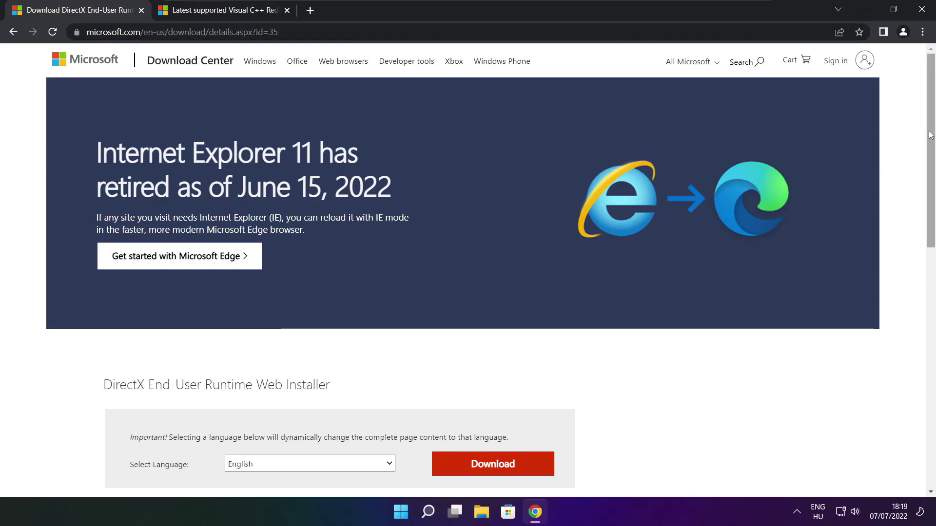
pyautogui.scroll(-3, 359, 216)
pyautogui.moveTo(348, 204); pyautogui.dragTo(82, 206)
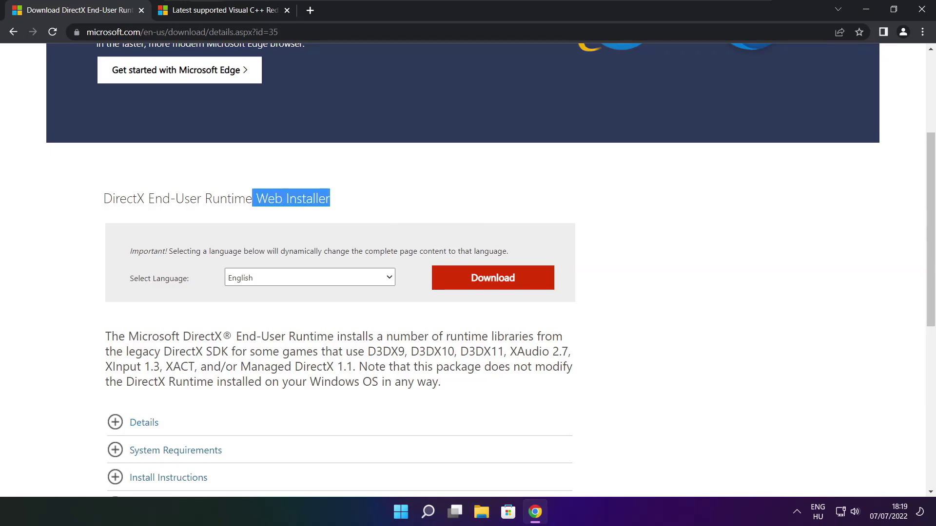
pyautogui.click(399, 208)
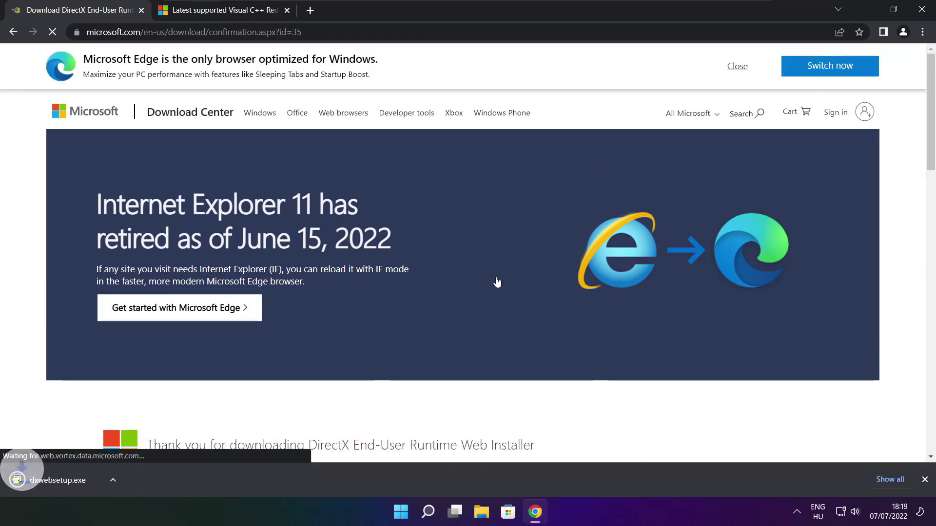
# Step: Launch dxwebsetup.exe and accept the DirectX license agreement
pyautogui.click(88, 481)
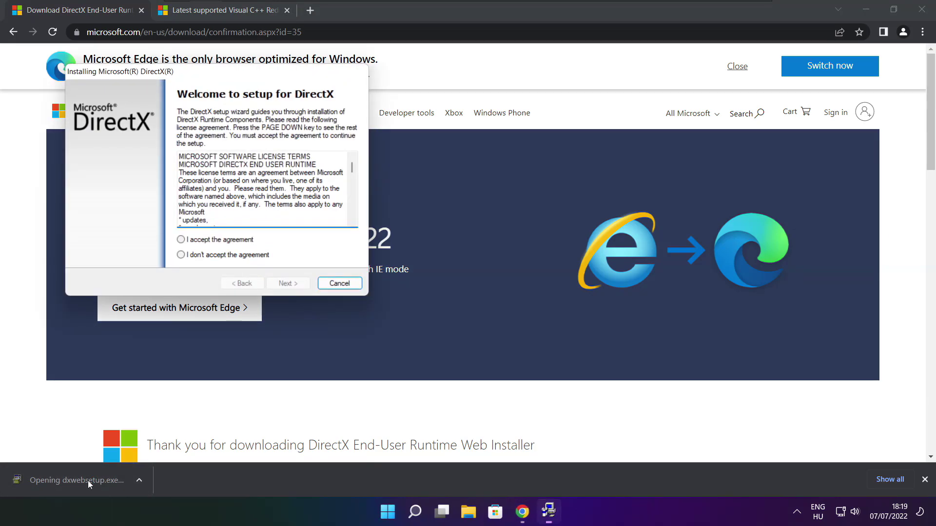
pyautogui.moveTo(196, 74); pyautogui.dragTo(447, 146)
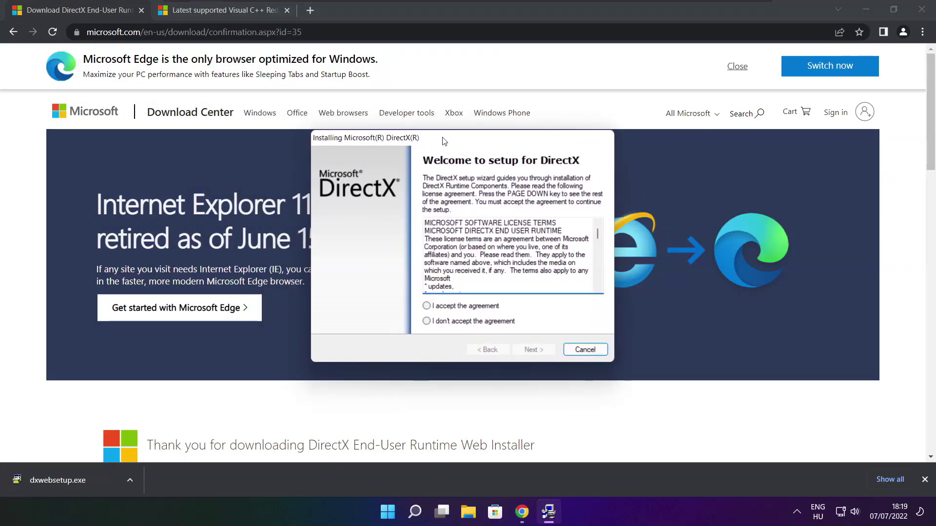
pyautogui.moveTo(602, 238); pyautogui.dragTo(600, 281)
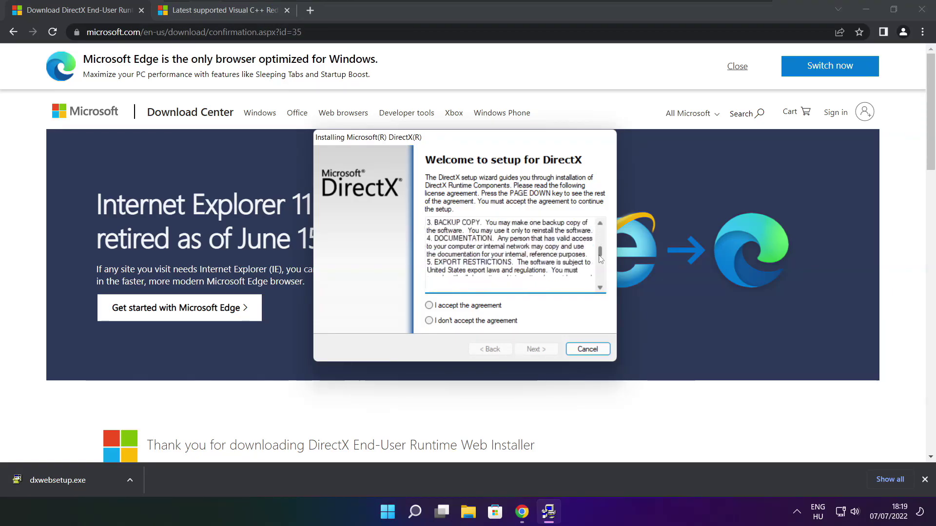
pyautogui.click(436, 305)
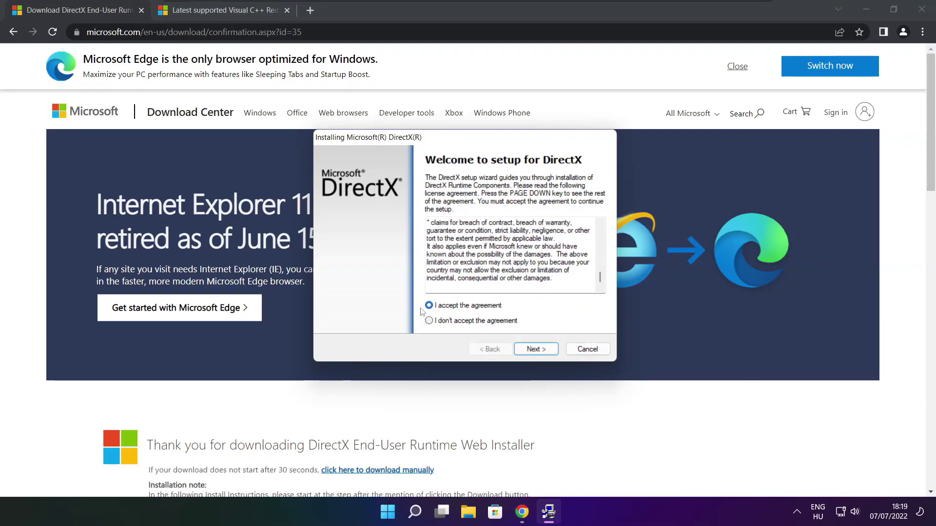
pyautogui.click(536, 349)
# Step: Install the DirectX runtime components without the Bing Bar and finish setup
pyautogui.click(422, 265)
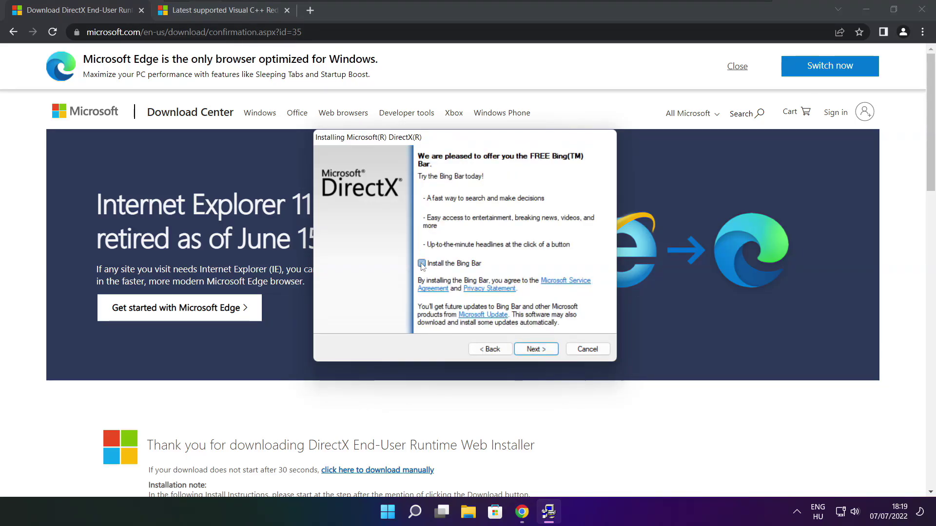
pyautogui.click(545, 353)
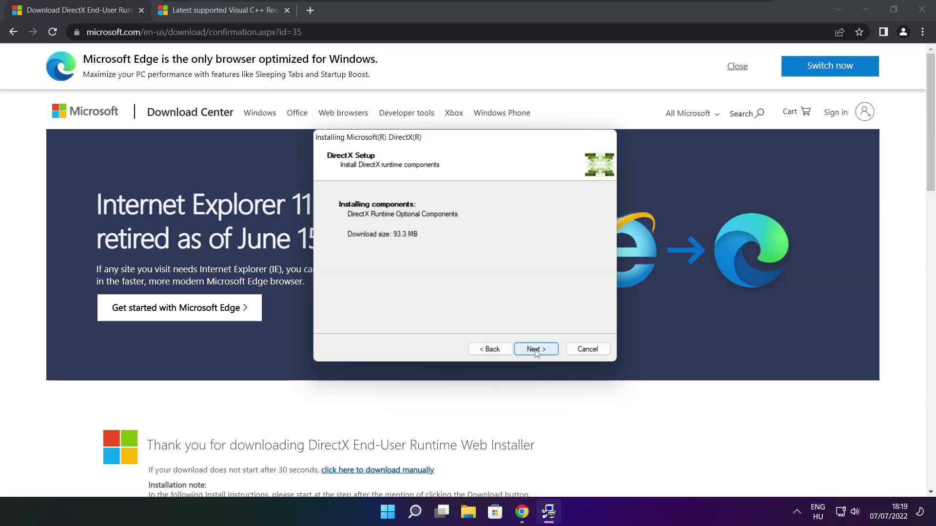
pyautogui.click(536, 350)
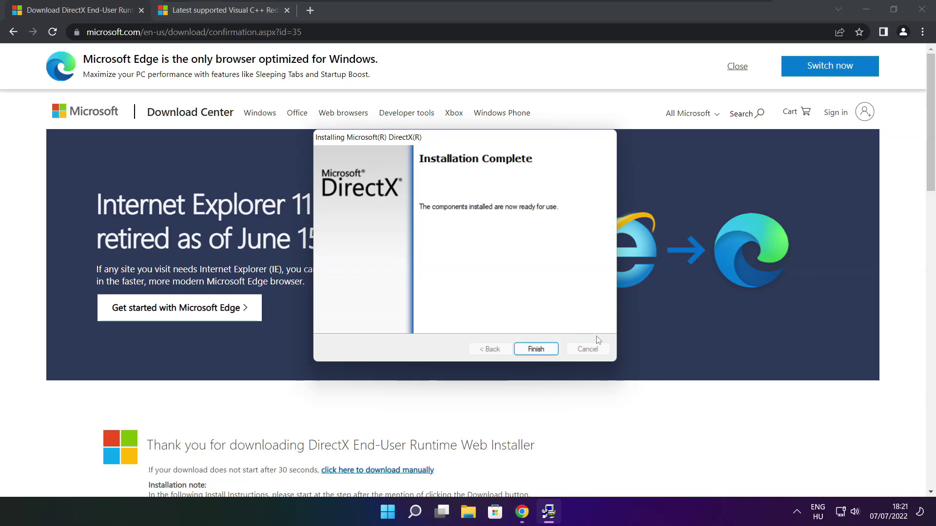
pyautogui.click(536, 349)
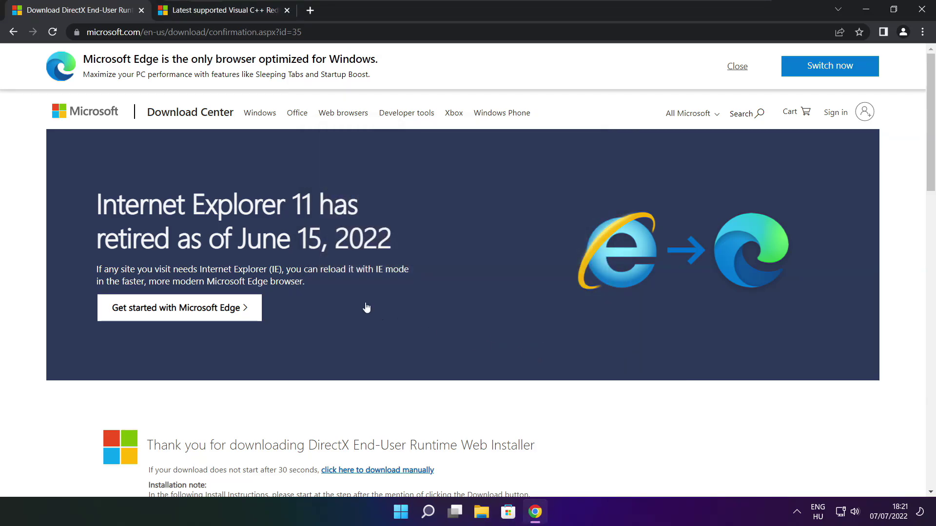
# Step: Close the DirectX download tab and check the Visual C++ download page address
pyautogui.click(141, 13)
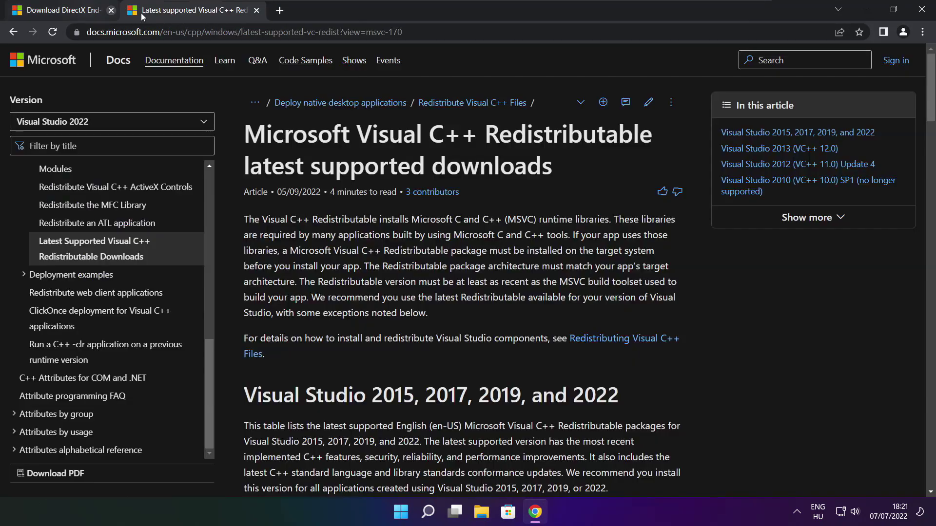
pyautogui.doubleClick(396, 31)
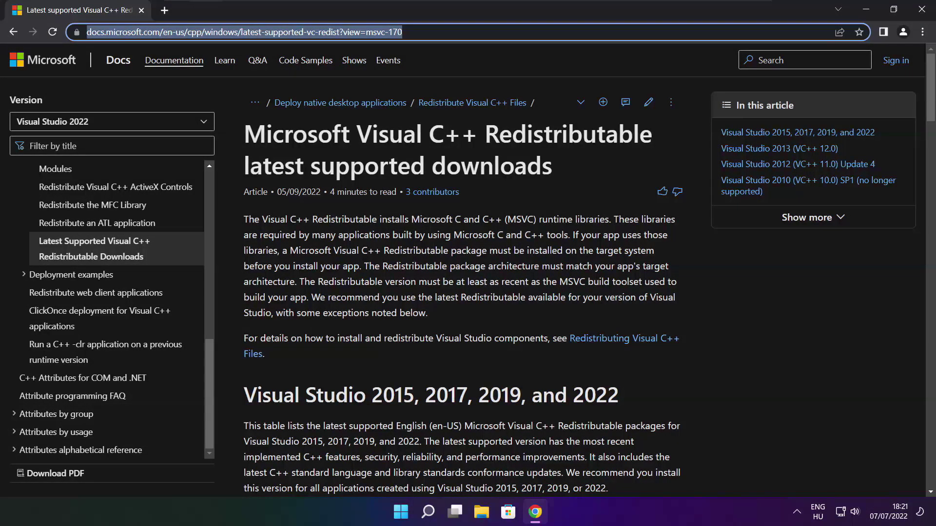
pyautogui.click(439, 33)
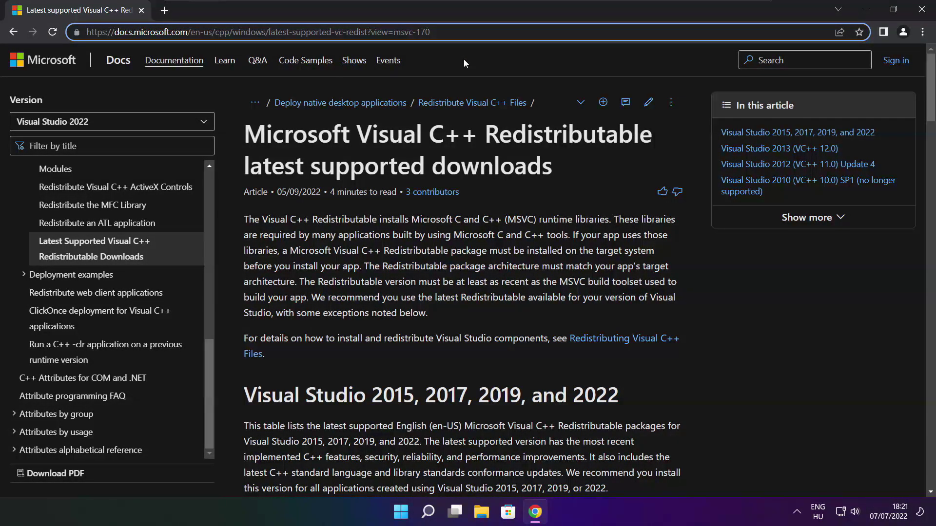
pyautogui.click(465, 61)
pyautogui.moveTo(933, 91); pyautogui.dragTo(926, 135)
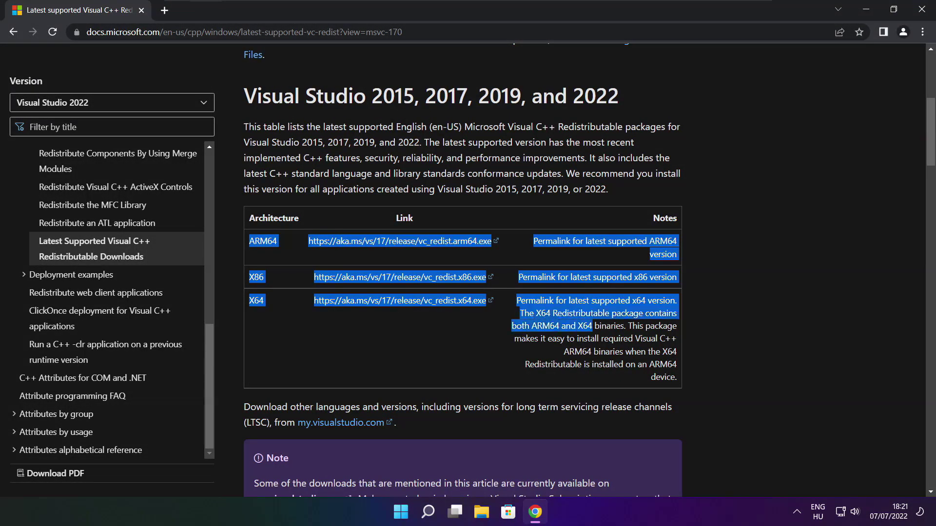
# Step: Download the ARM64 and x64 Visual C++ redistributables from the table and run VC_redist.arm64.exe
pyautogui.moveTo(249, 235); pyautogui.dragTo(599, 329)
pyautogui.click(353, 277)
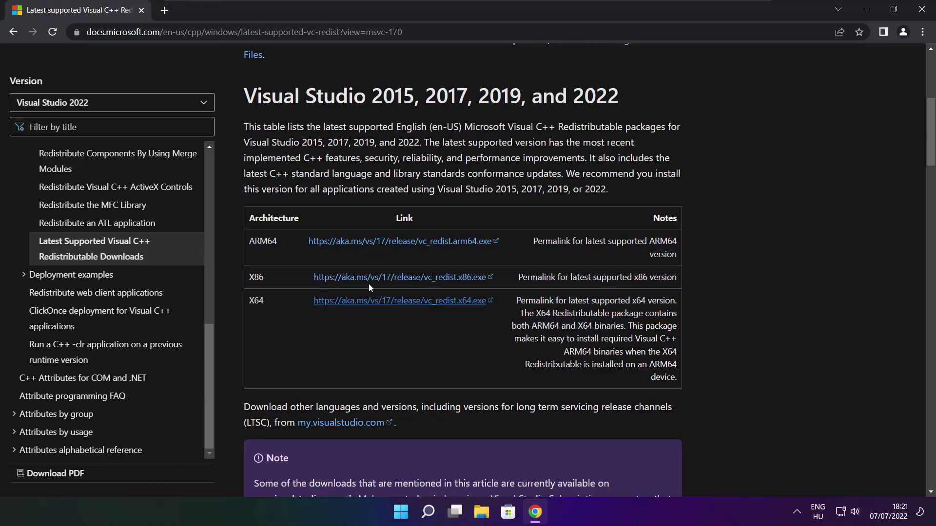
pyautogui.click(388, 246)
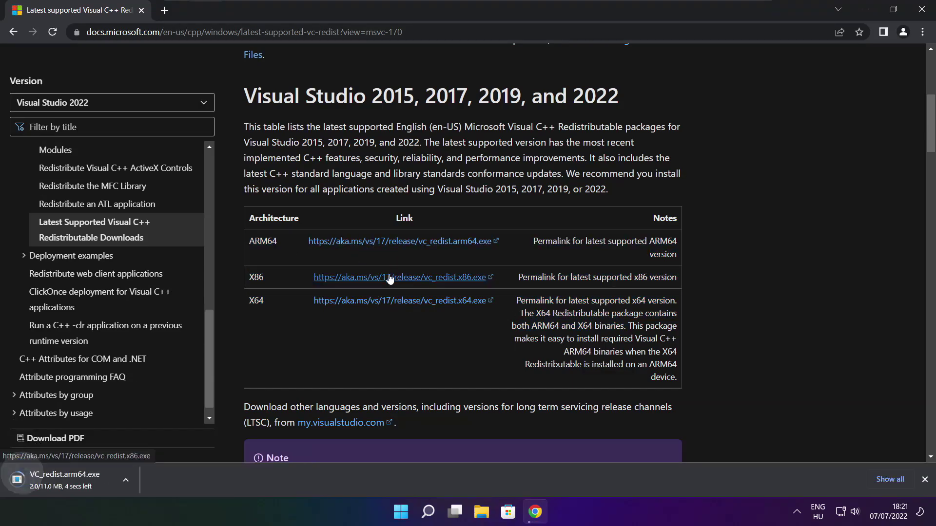
pyautogui.click(385, 301)
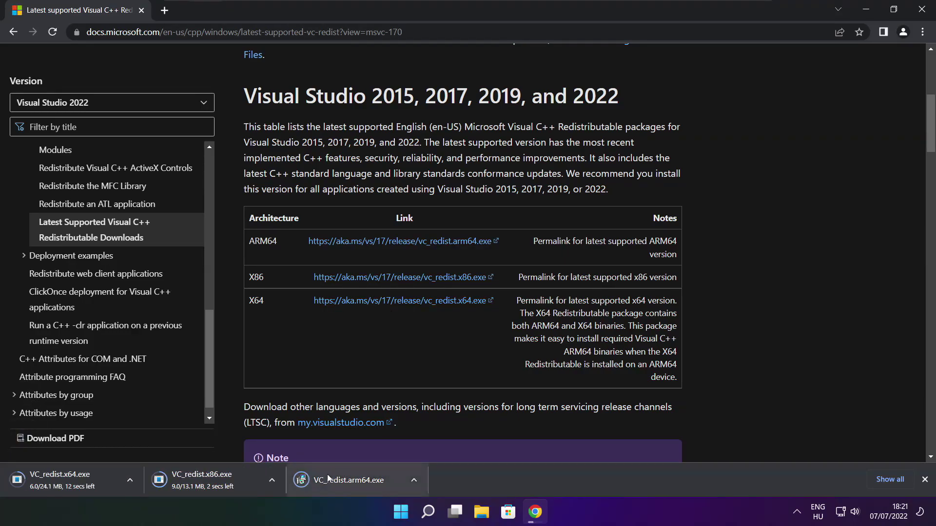
pyautogui.click(356, 482)
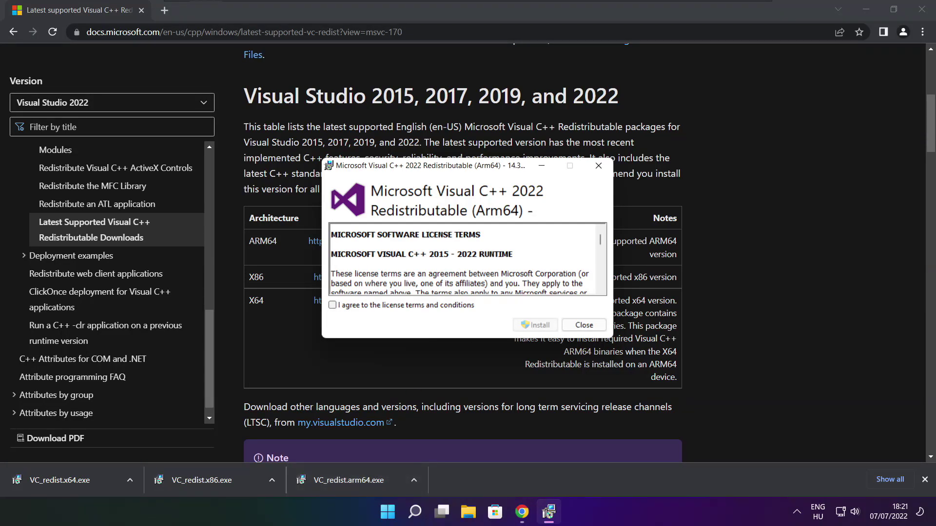
pyautogui.moveTo(600, 240); pyautogui.dragTo(600, 291)
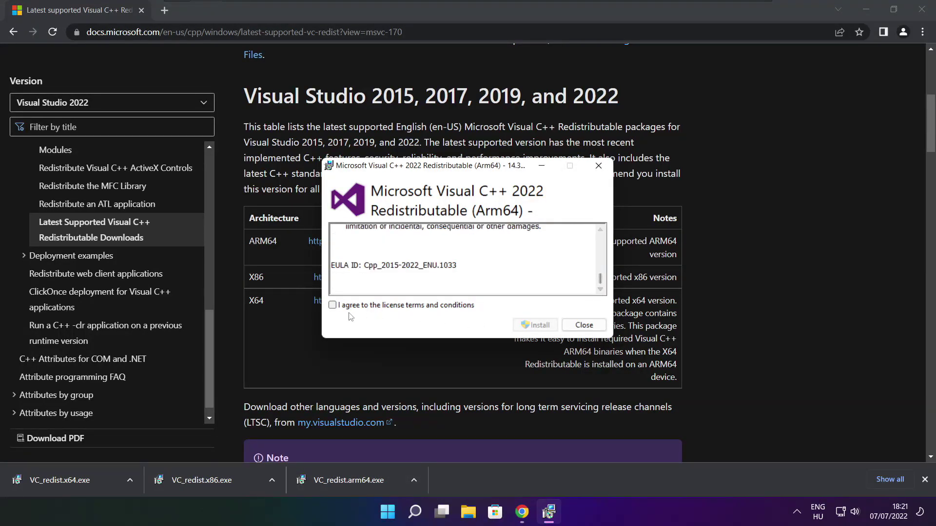
# Step: Accept the license and try installing the Arm64 redistributable, then close the failed setup
pyautogui.click(333, 306)
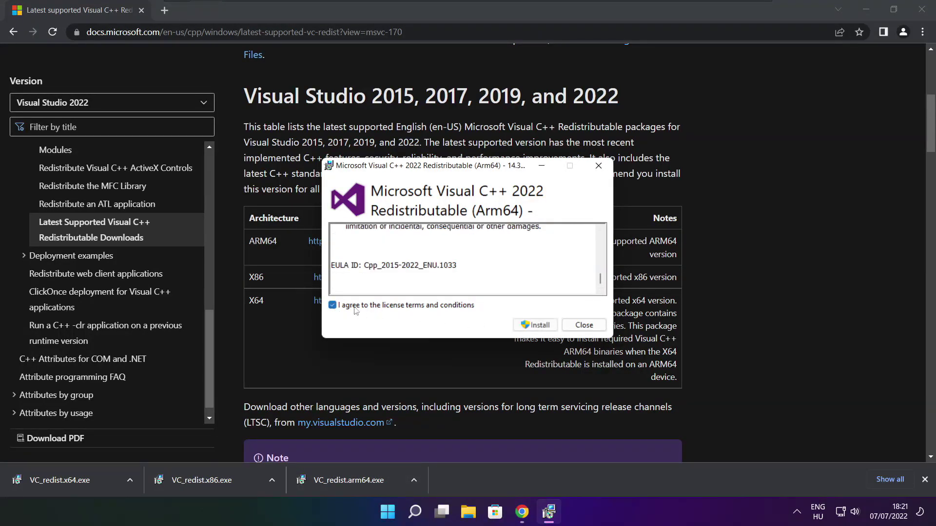
pyautogui.click(535, 325)
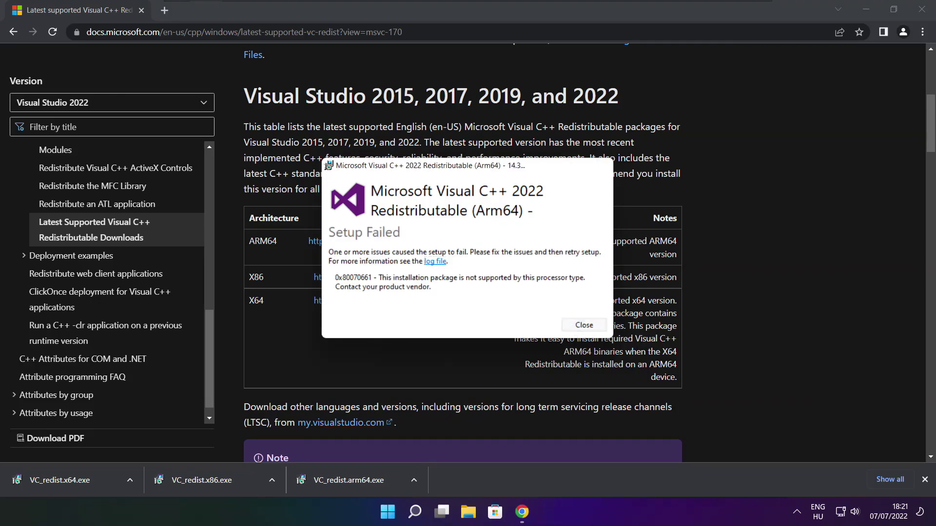
pyautogui.click(583, 325)
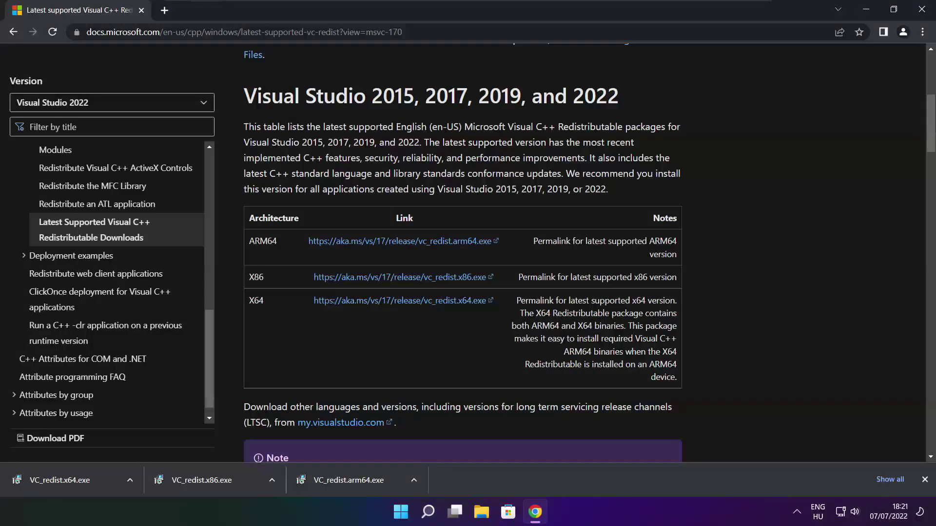
# Step: Run VC_redist.x86.exe, accept the license, install redistributable 14.32.31332, and close the installer
pyautogui.click(221, 479)
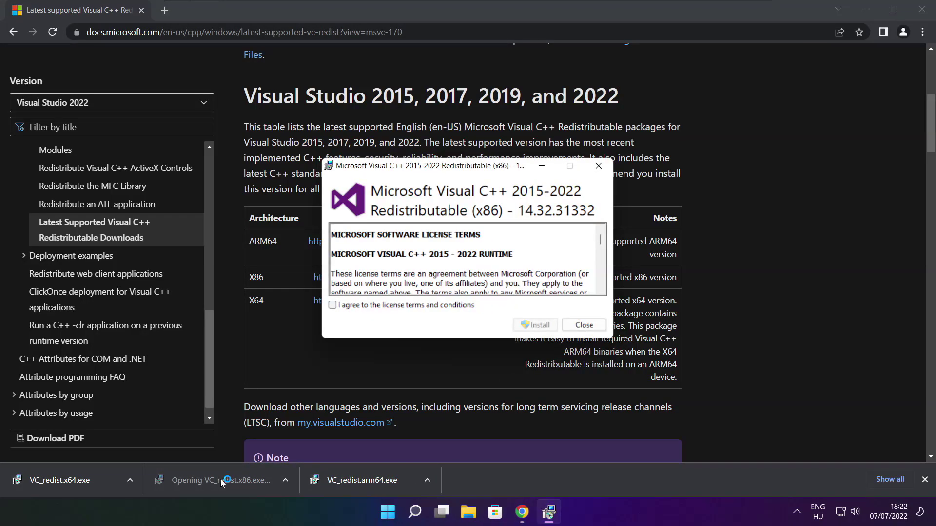
pyautogui.moveTo(604, 241); pyautogui.dragTo(603, 285)
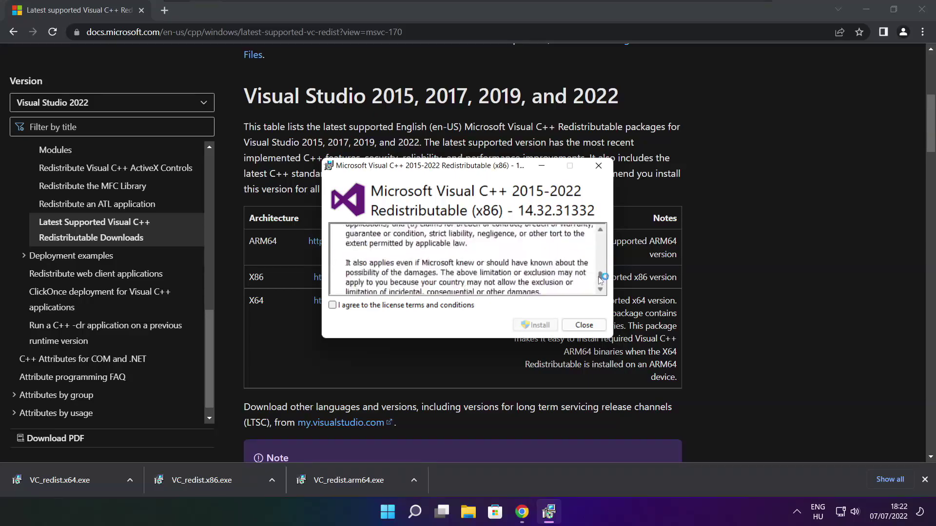
pyautogui.click(333, 305)
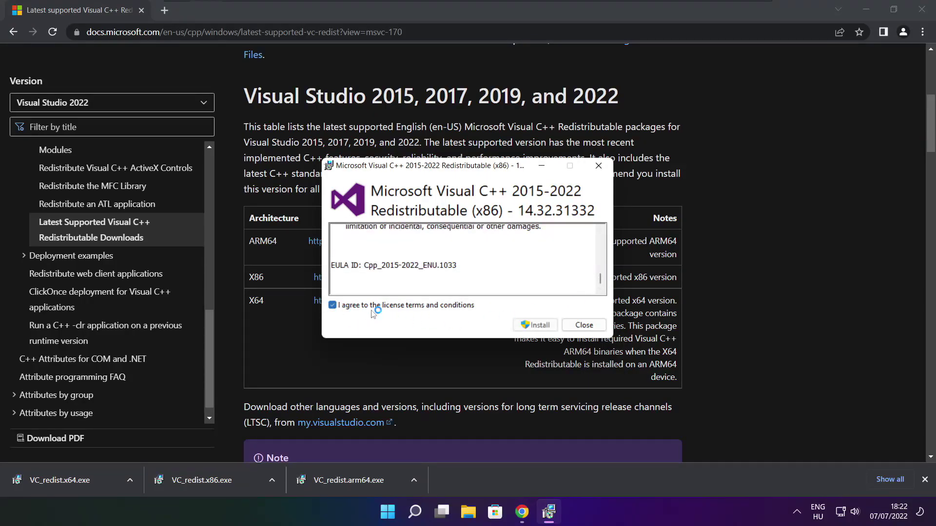
pyautogui.click(522, 327)
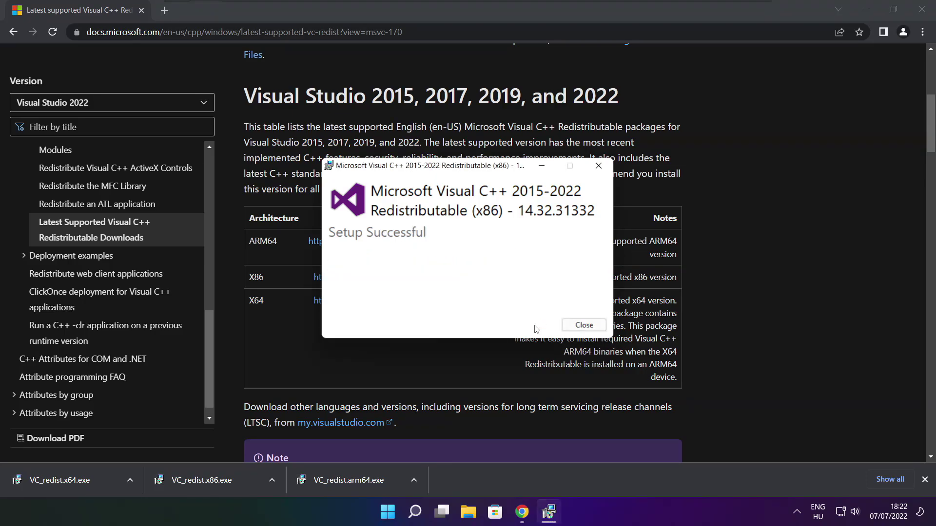
pyautogui.click(584, 326)
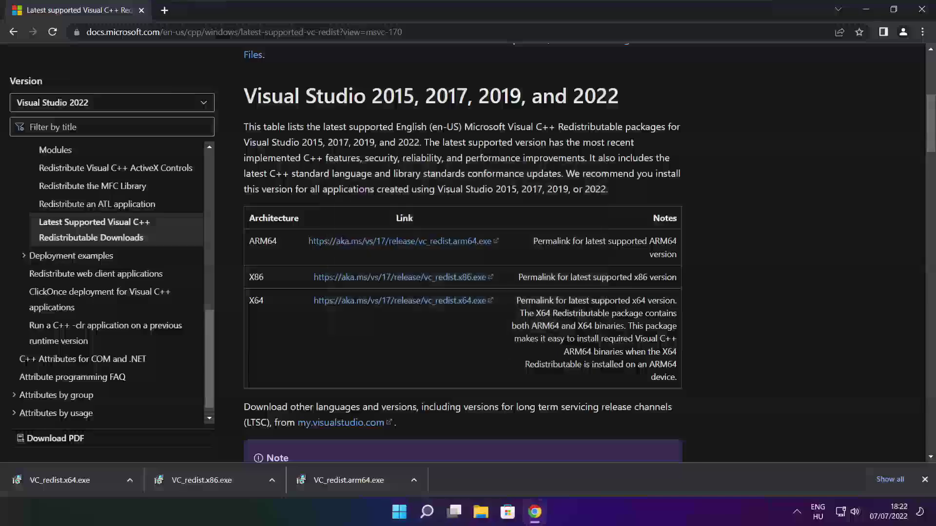
# Step: Run VC_redist.x64.exe, accept the license, install redistributable 14.32.31332, and close the installer
pyautogui.click(78, 480)
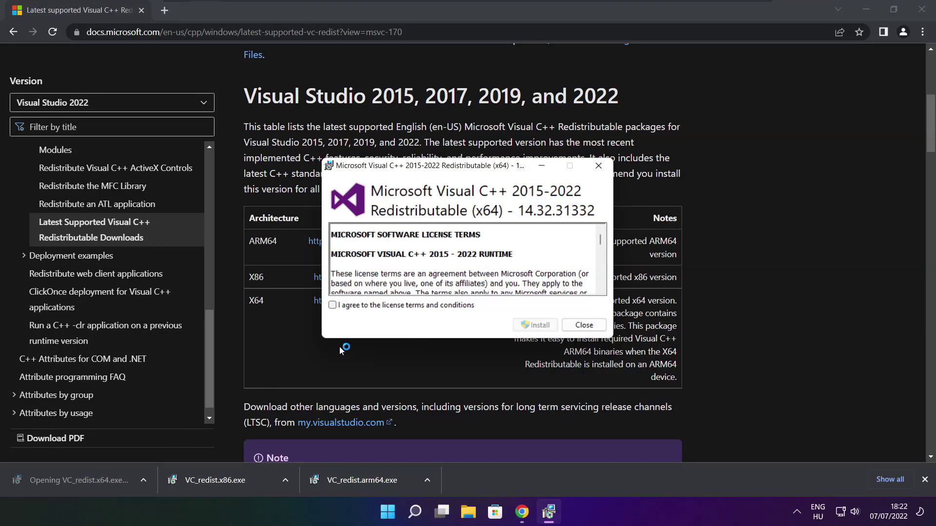
pyautogui.moveTo(600, 240); pyautogui.dragTo(600, 281)
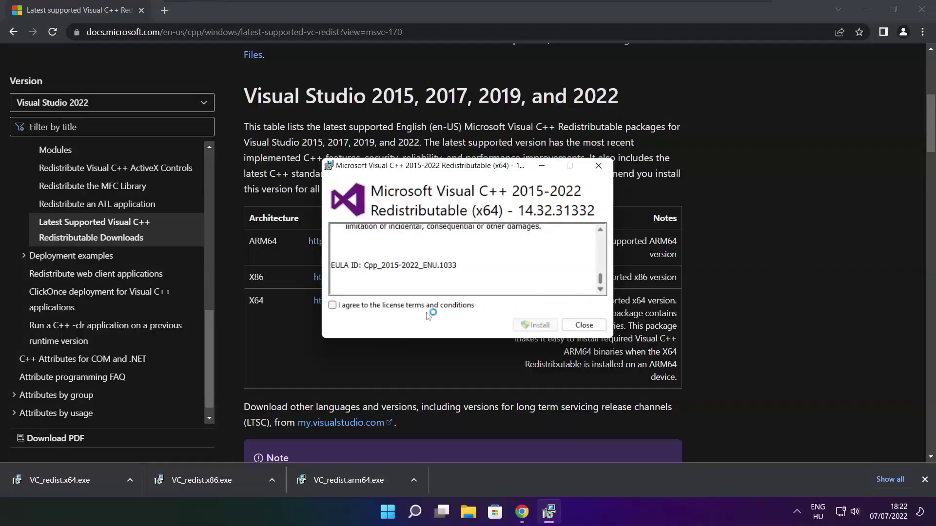
pyautogui.click(333, 306)
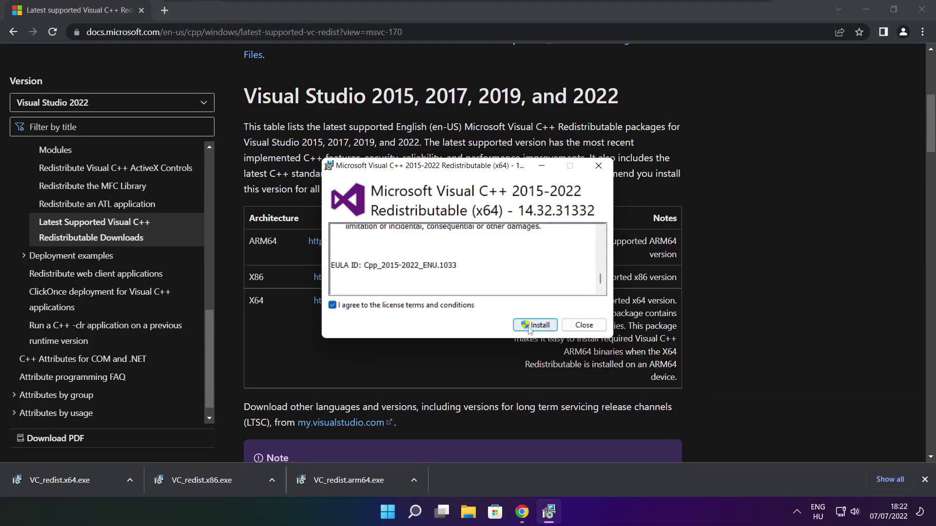
pyautogui.click(538, 327)
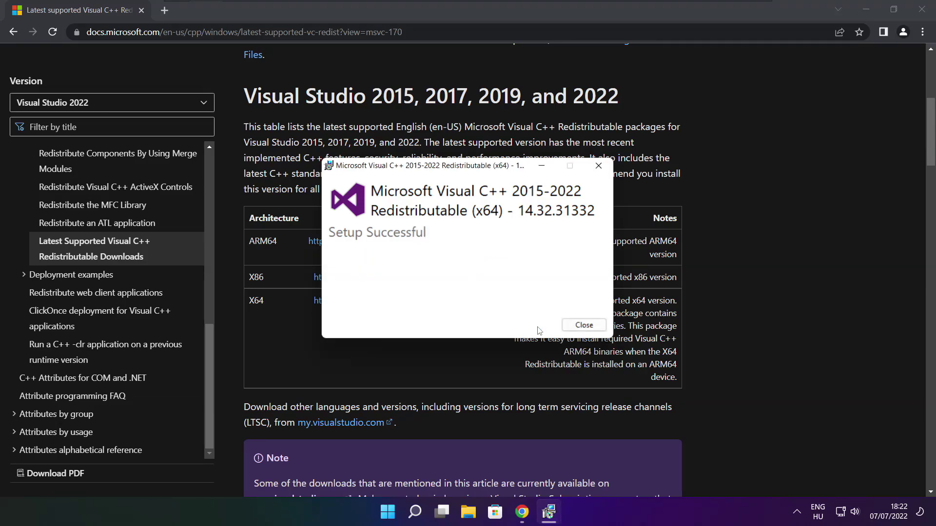
pyautogui.click(584, 326)
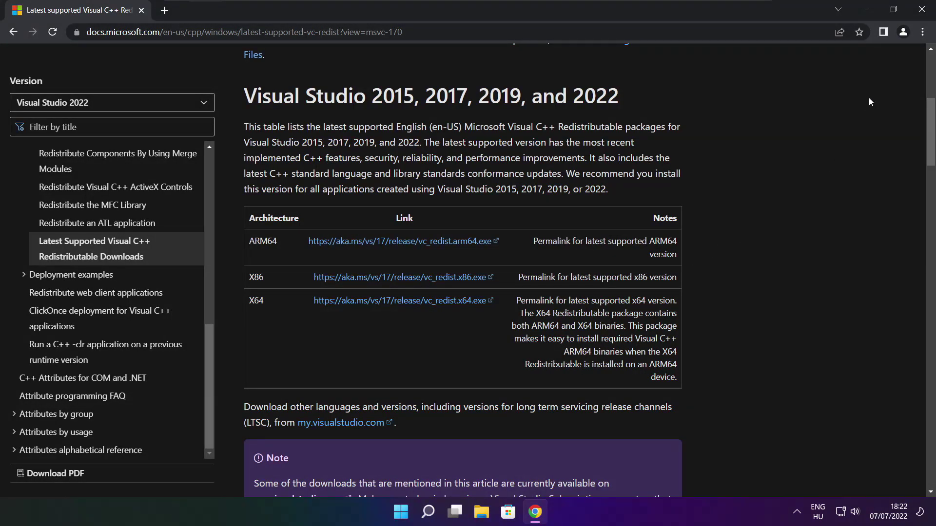
# Step: Close Chrome and show the Start menu's power options, including Restart
pyautogui.click(922, 12)
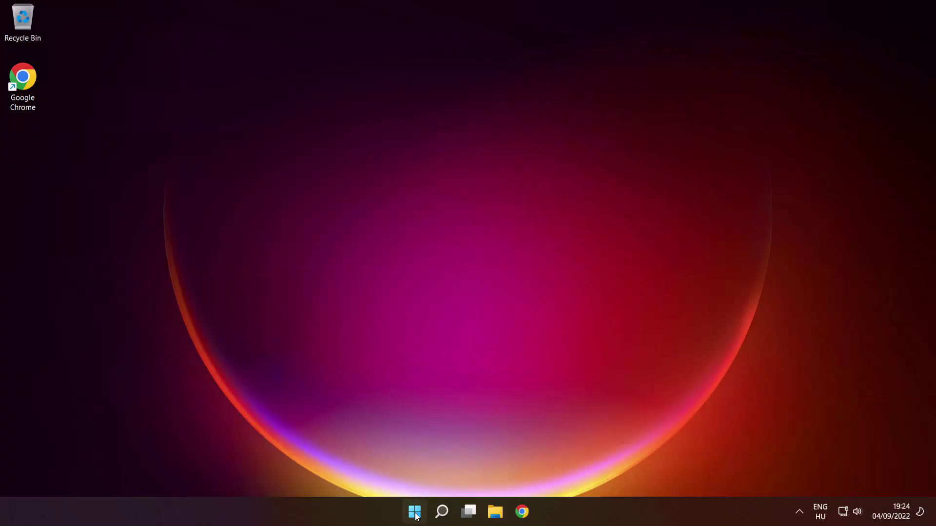
pyautogui.click(415, 512)
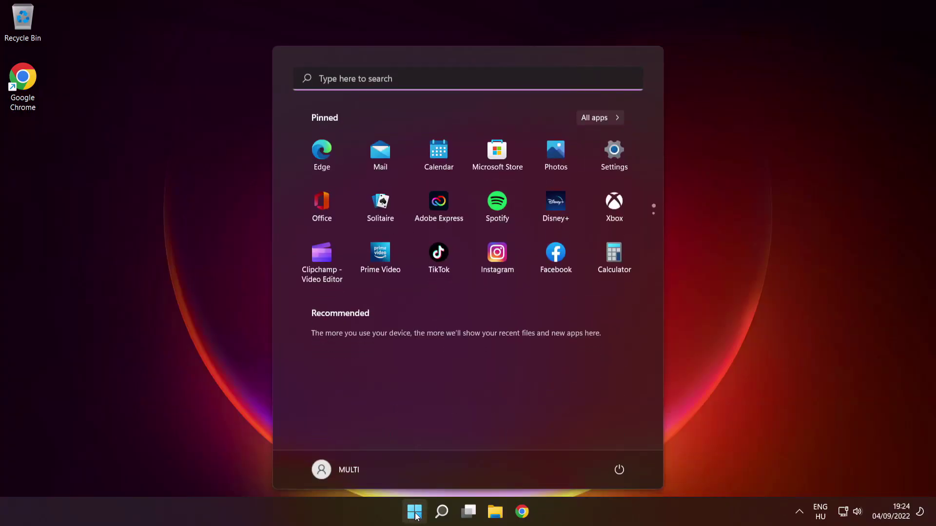
pyautogui.click(620, 471)
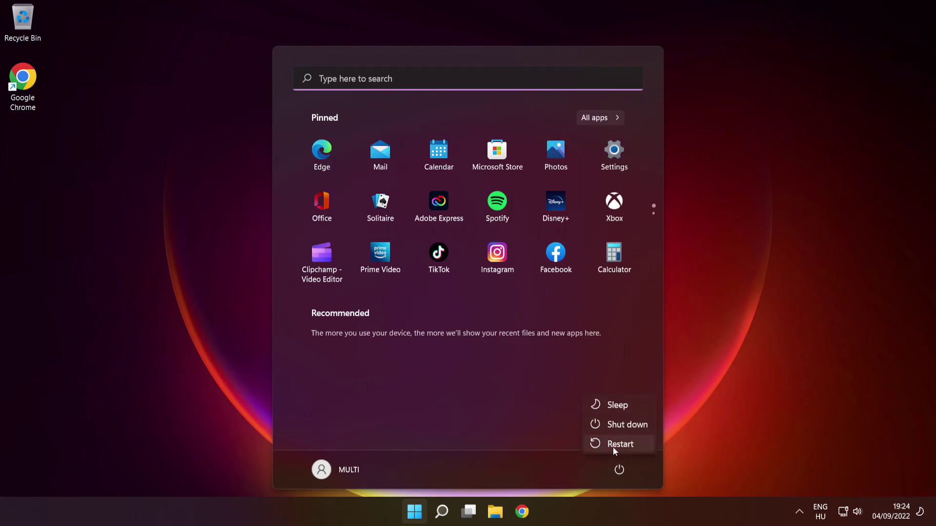